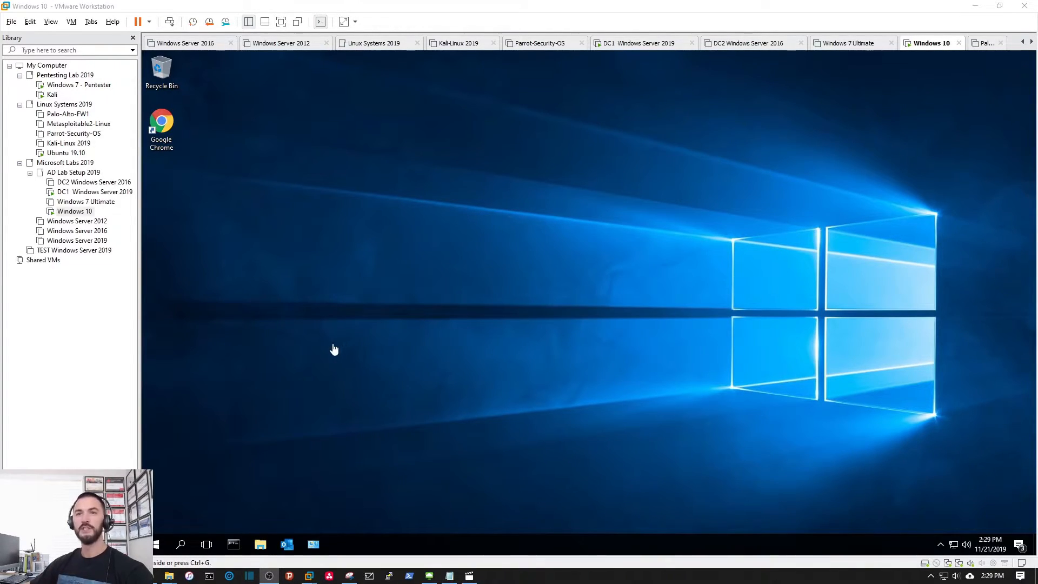
{"action": "left_click", "coordinate": [387, 301]}
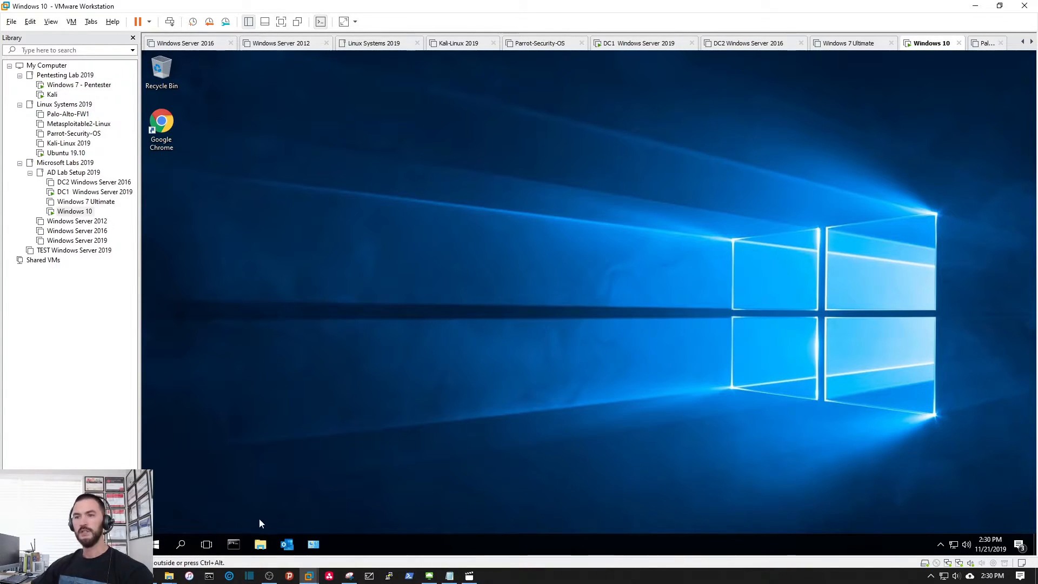
{"action": "left_click", "coordinate": [235, 543]}
{"action": "left_click", "coordinate": [424, 287]}
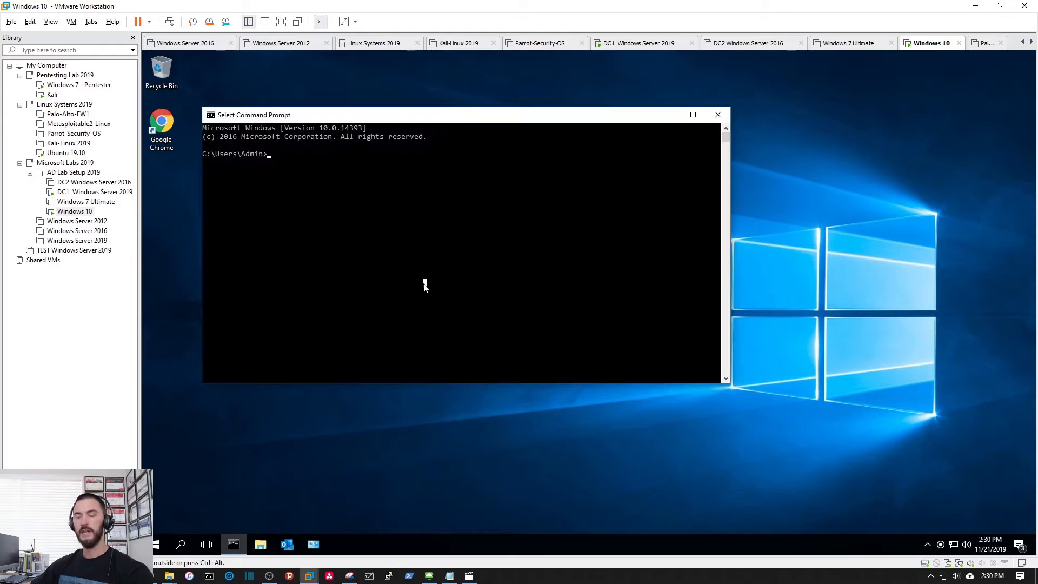
{"action": "type", "text": "ipconfig"}
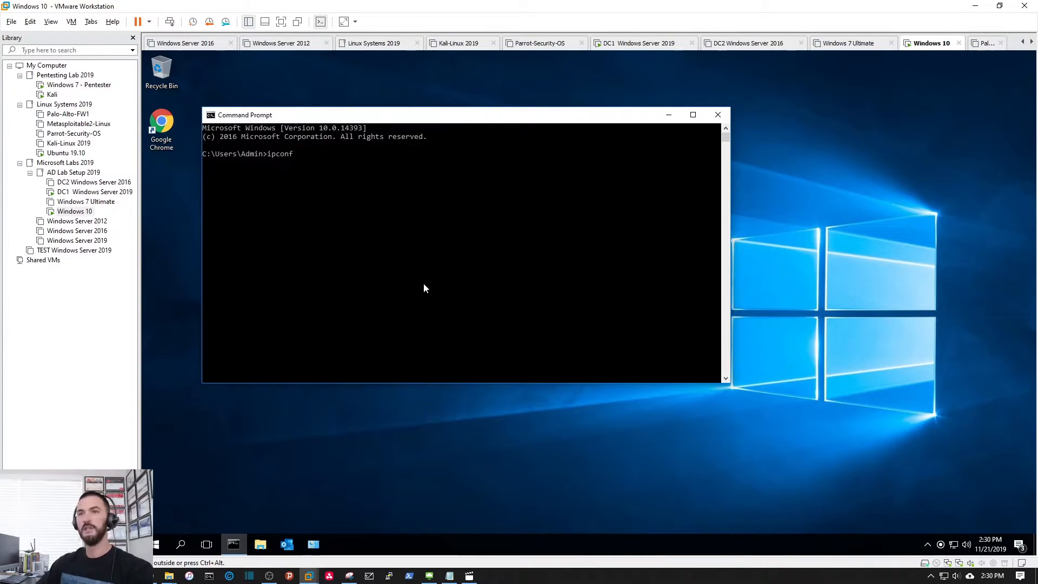
{"action": "key", "text": "Return"}
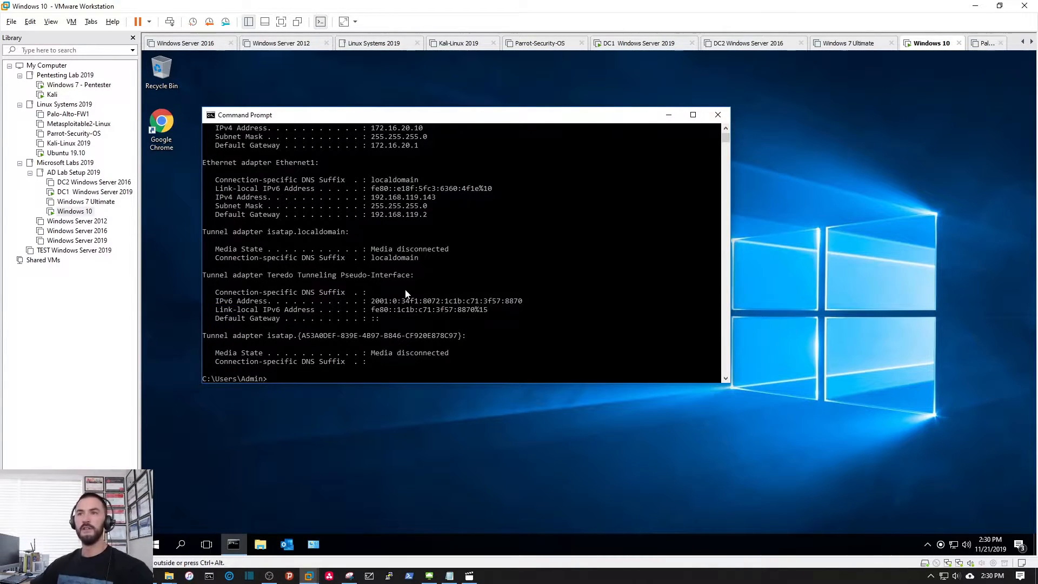
{"action": "scroll", "coordinate": [407, 259], "scroll_direction": "up", "scroll_amount": 1}
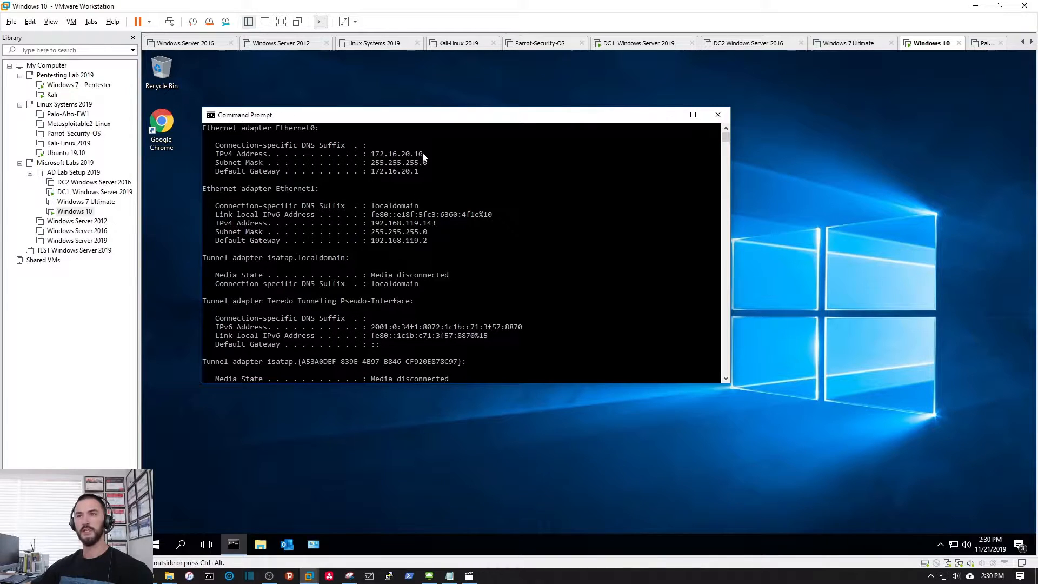
{"action": "left_click_drag", "start_coordinate": [424, 154], "coordinate": [373, 156]}
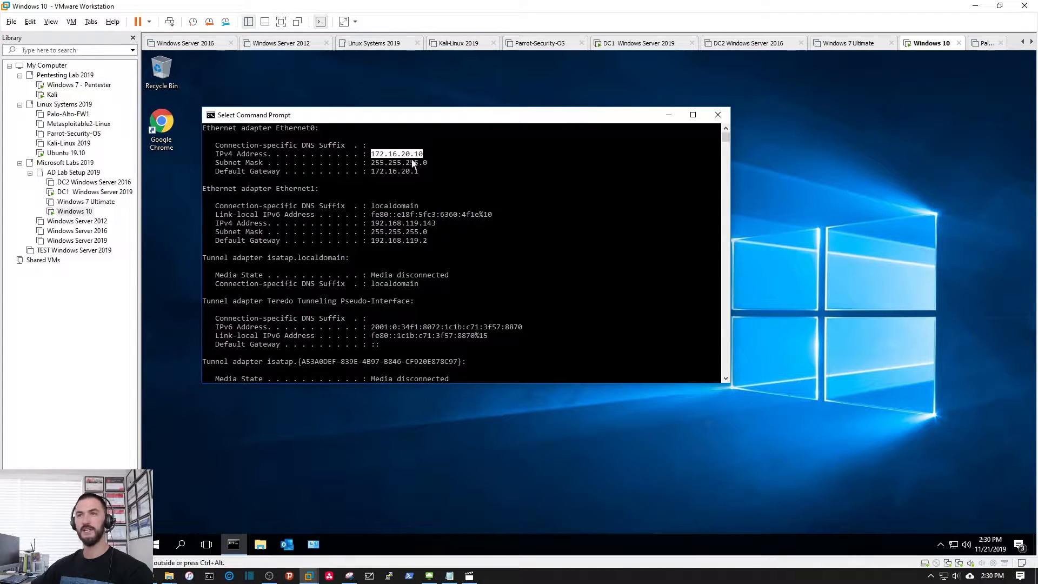
{"action": "left_click_drag", "start_coordinate": [366, 147], "coordinate": [421, 171]}
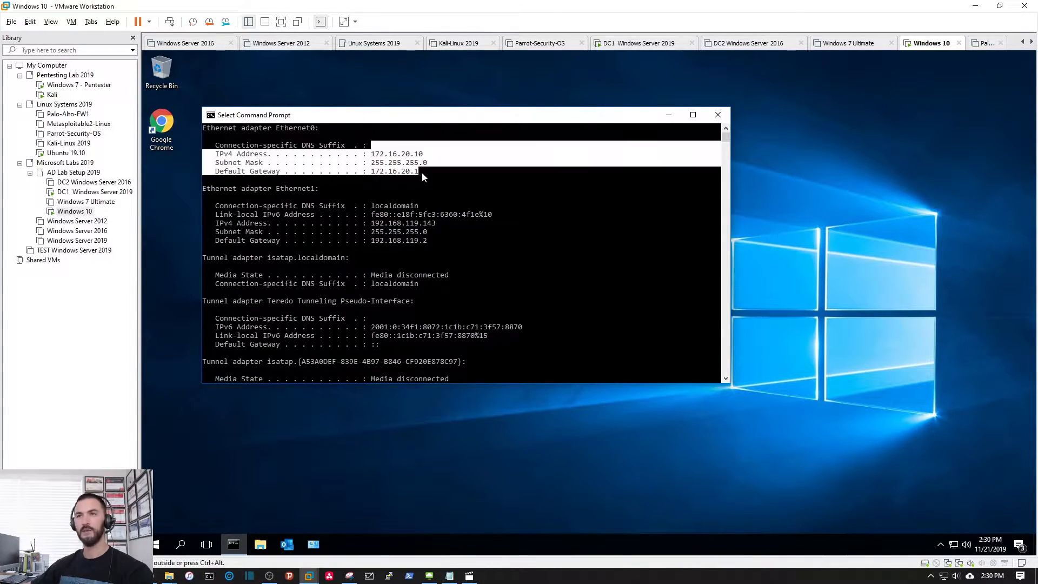
{"action": "left_click", "coordinate": [425, 172]}
{"action": "left_click_drag", "start_coordinate": [371, 206], "coordinate": [430, 242]}
{"action": "left_click", "coordinate": [430, 242]}
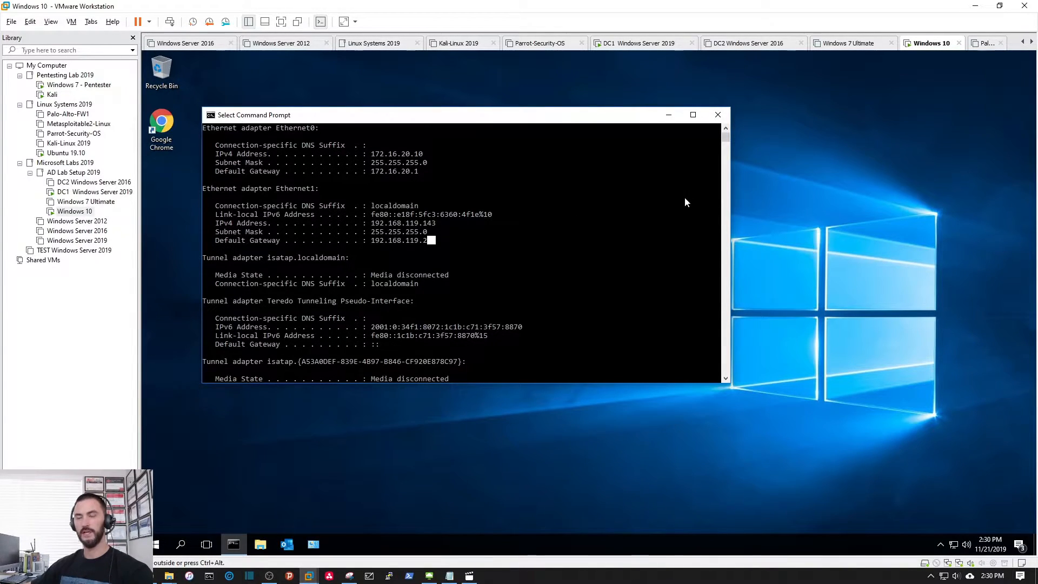
{"action": "left_click", "coordinate": [719, 115]}
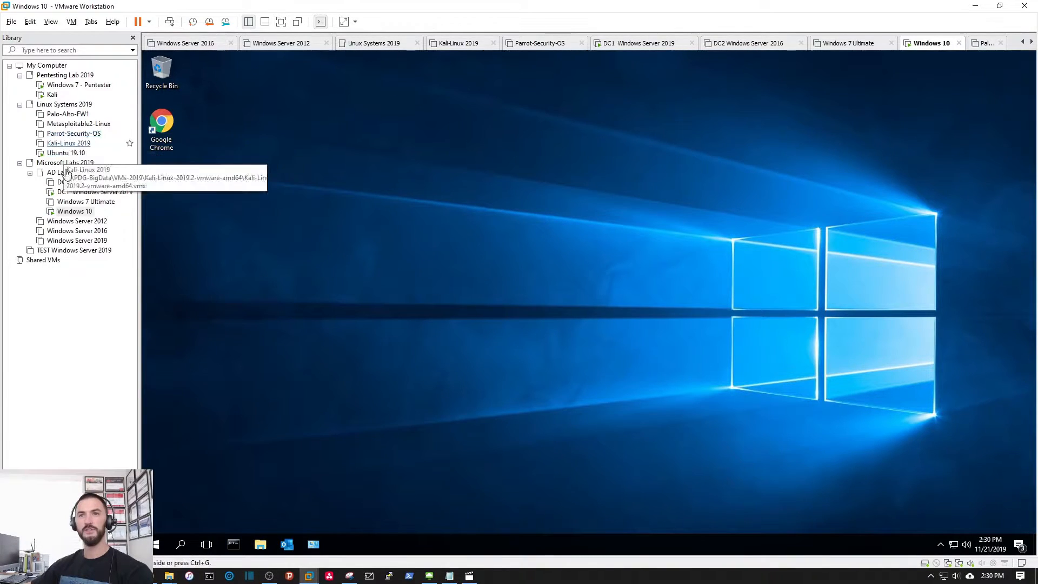
Step: On DC1, run cls and ipconfig to show IPv4 address 172.16.20.5, then bring ADUC forward
{"action": "left_click", "coordinate": [78, 194]}
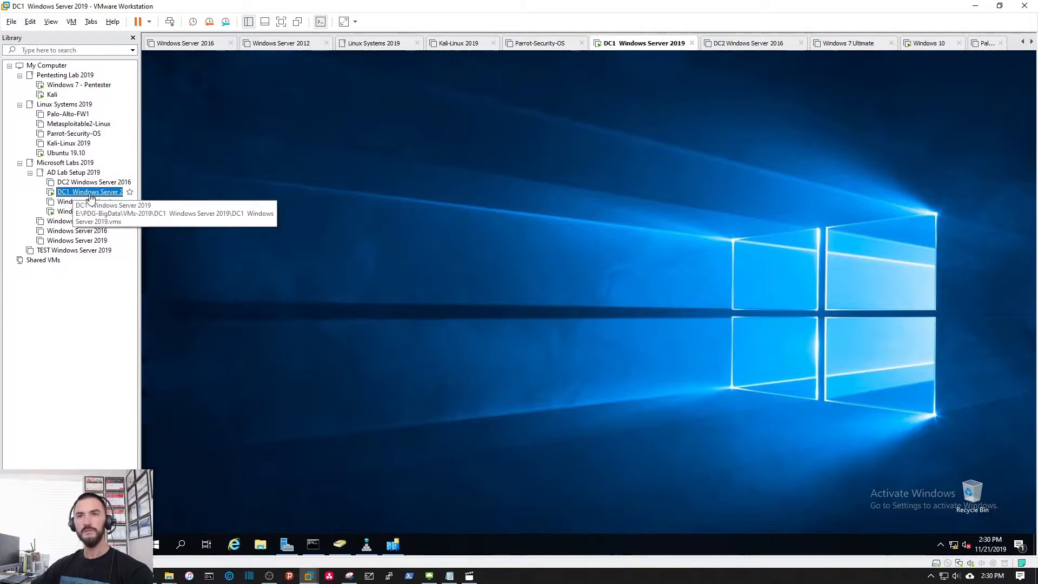
{"action": "left_click", "coordinate": [314, 544]}
{"action": "type", "text": "cls"}
{"action": "key", "text": "Return"}
{"action": "key", "text": "Return"}
{"action": "key", "text": "Return"}
{"action": "key", "text": "Return"}
{"action": "key", "text": "Return"}
{"action": "type", "text": "ipconfig"}
{"action": "key", "text": "Return"}
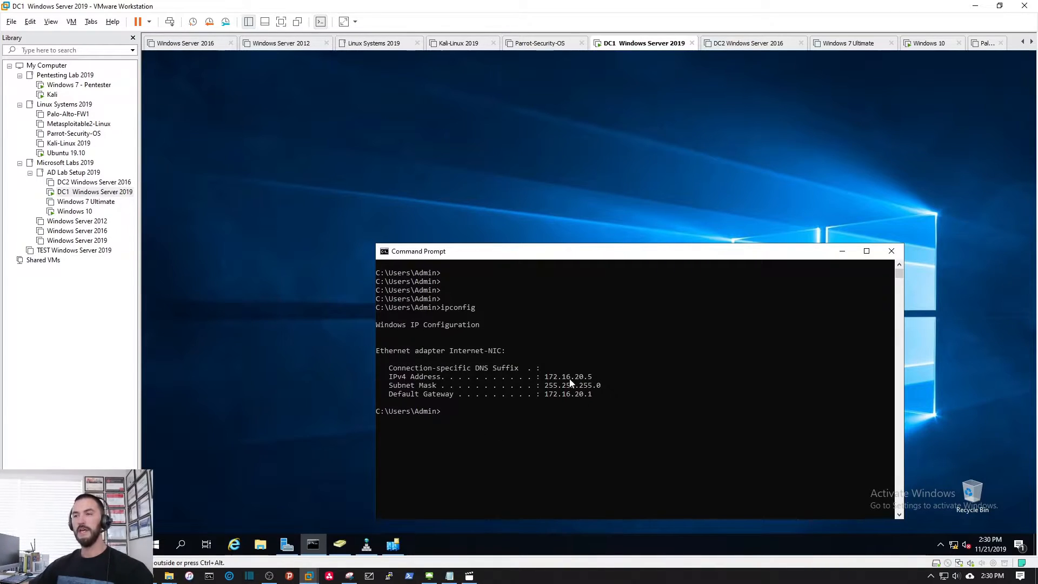
{"action": "left_click_drag", "start_coordinate": [545, 377], "coordinate": [590, 381]}
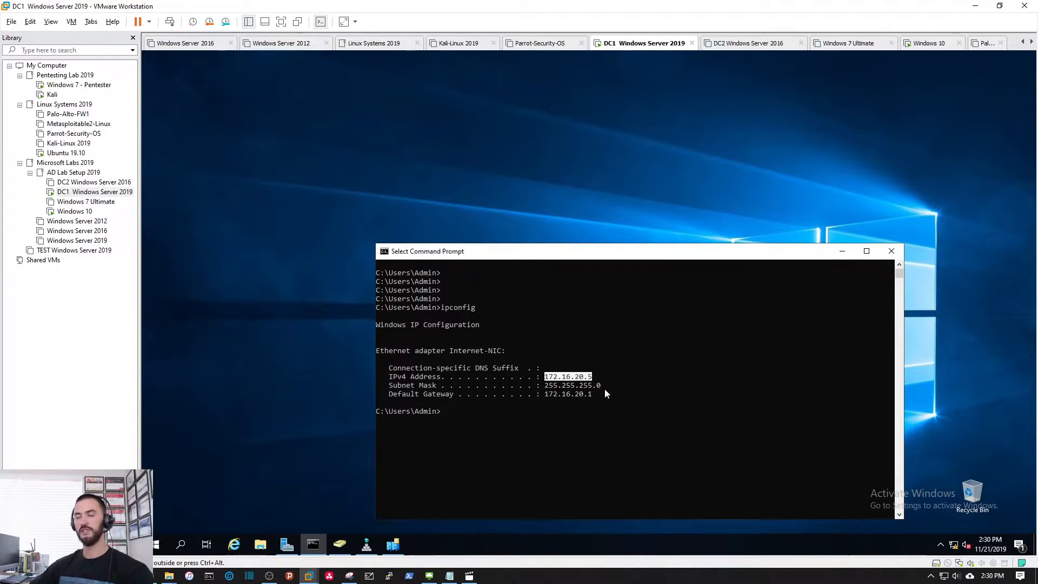
{"action": "left_click", "coordinate": [342, 542]}
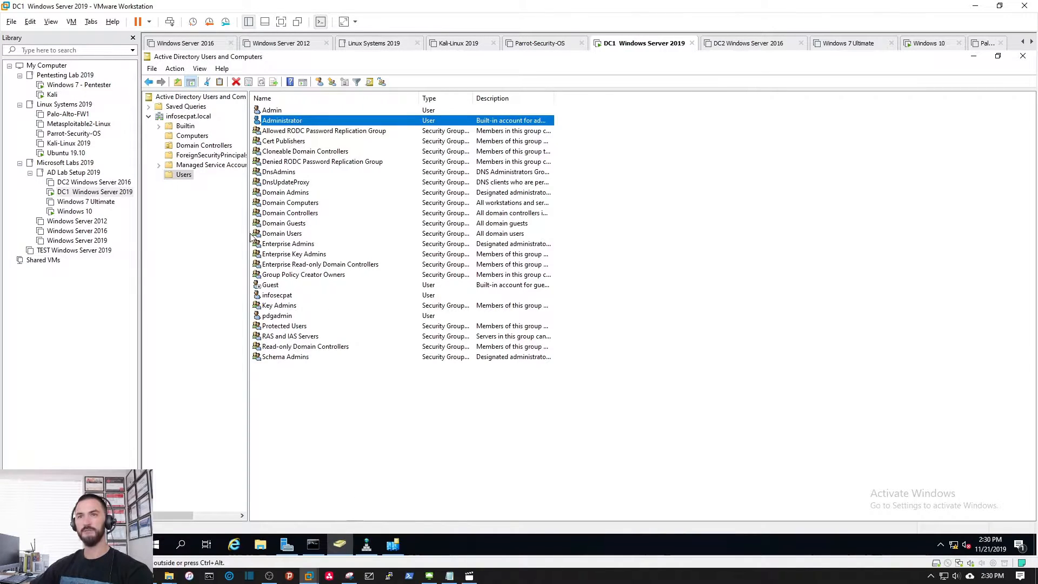
Step: Start a new user account in the infosecpat.local Users container
{"action": "left_click", "coordinate": [190, 117]}
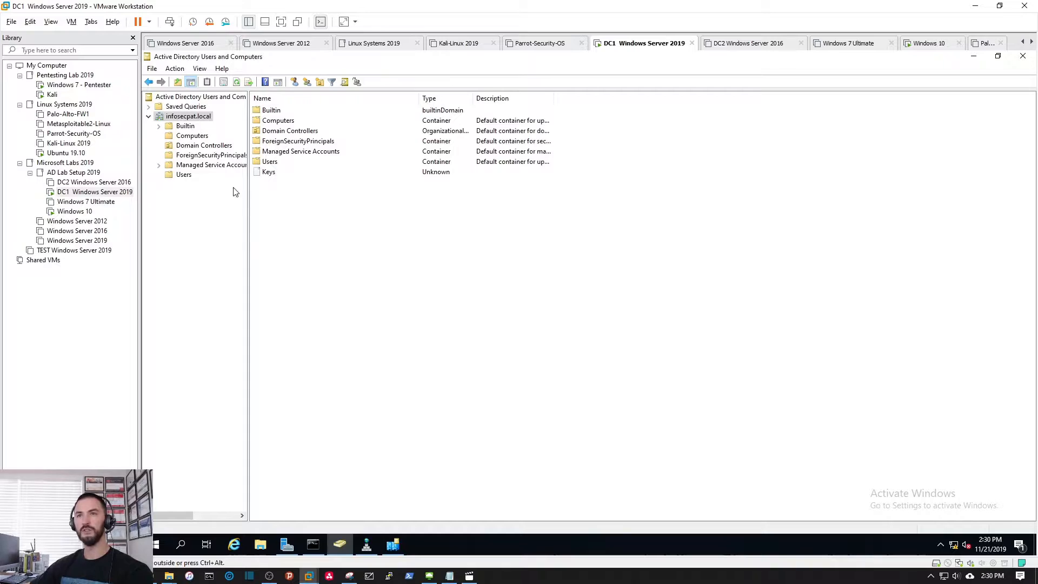
{"action": "left_click", "coordinate": [184, 176]}
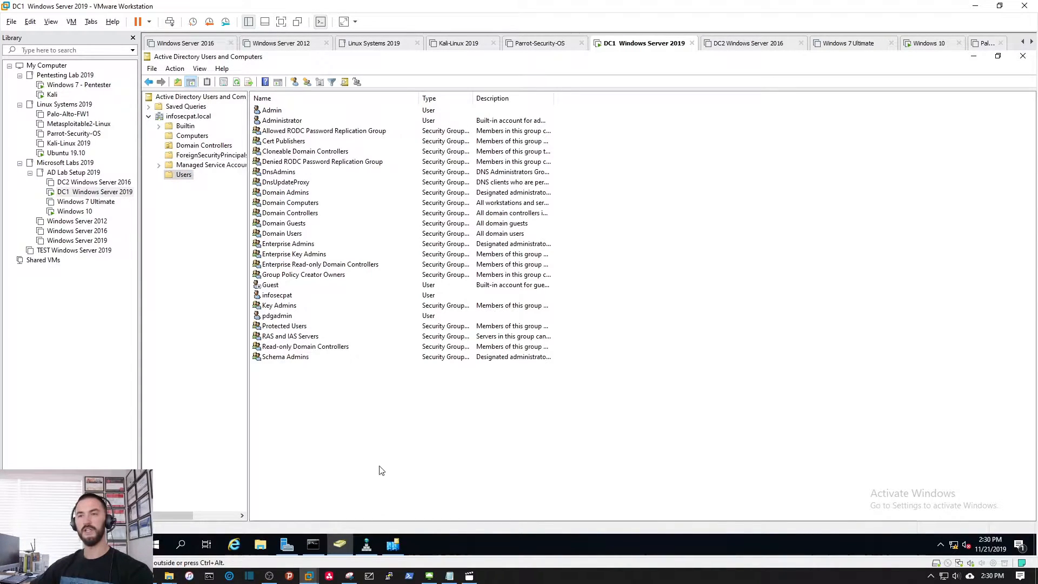
{"action": "right_click", "coordinate": [296, 433]}
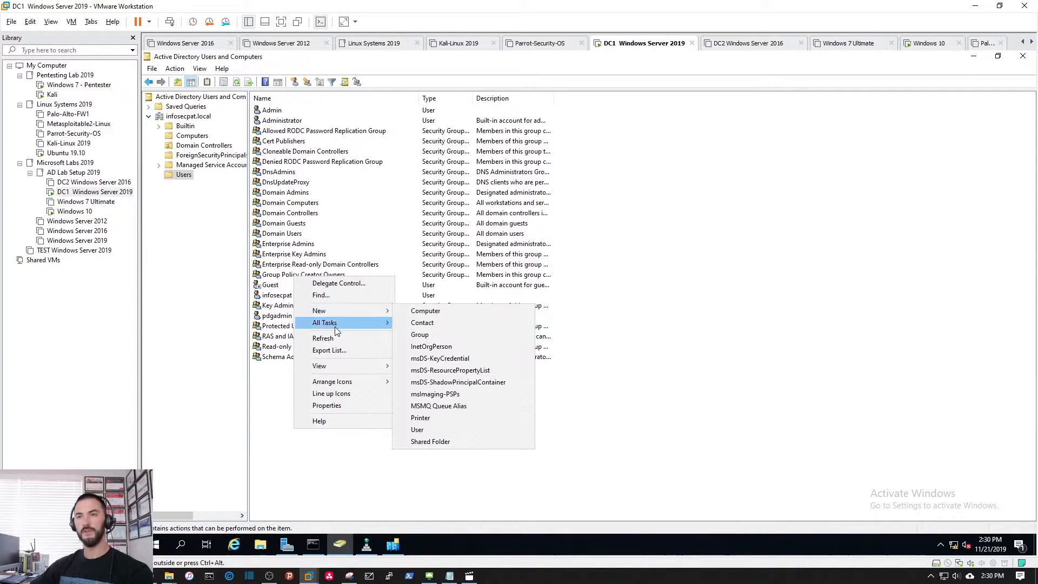
{"action": "mouse_move", "coordinate": [338, 313]}
{"action": "left_click", "coordinate": [419, 426]}
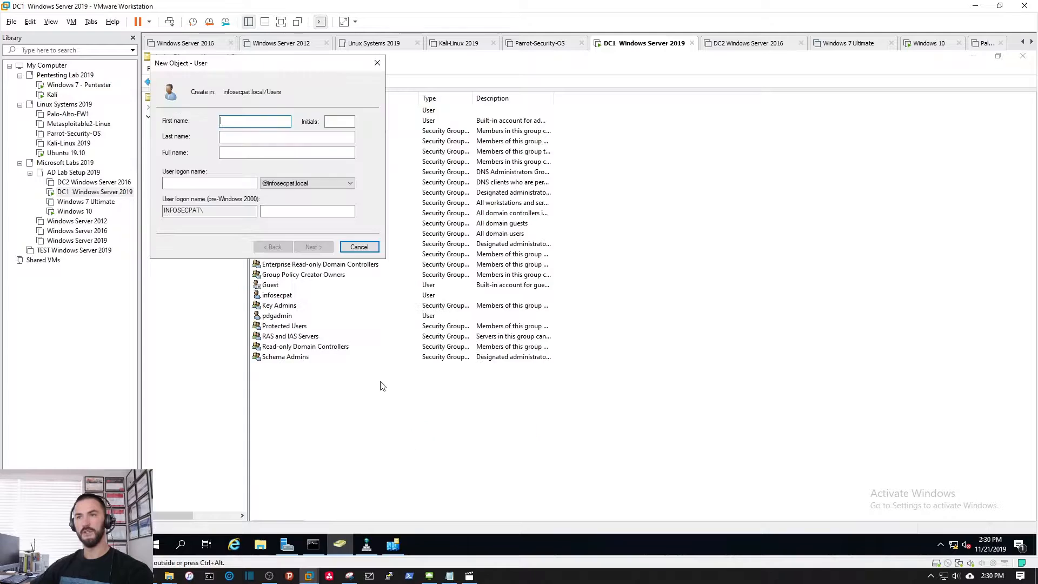
{"action": "left_click_drag", "start_coordinate": [273, 73], "coordinate": [509, 277]}
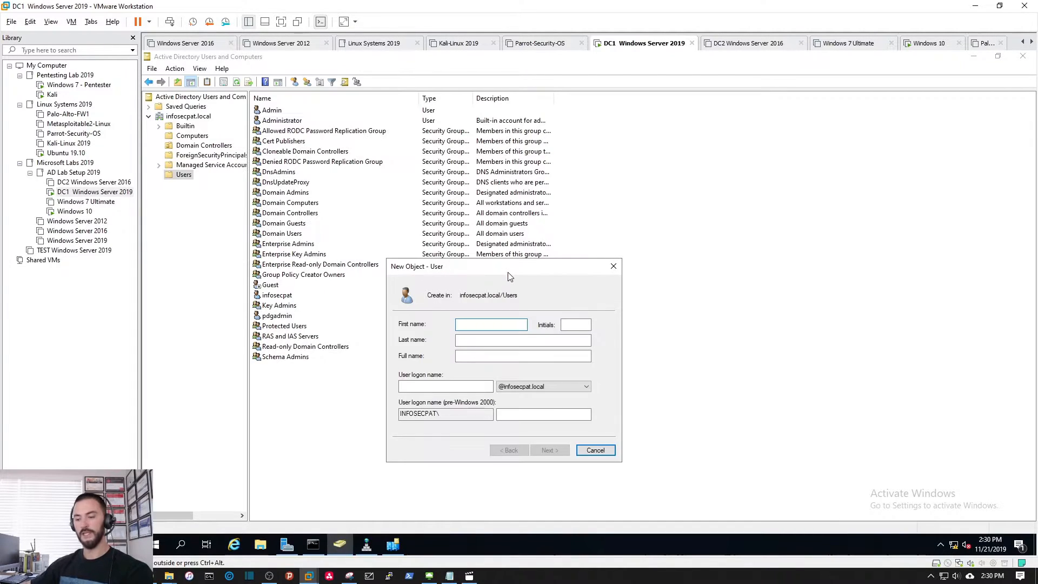
Step: Enter the new user's first name and user logon name
{"action": "type", "text": "ryan"}
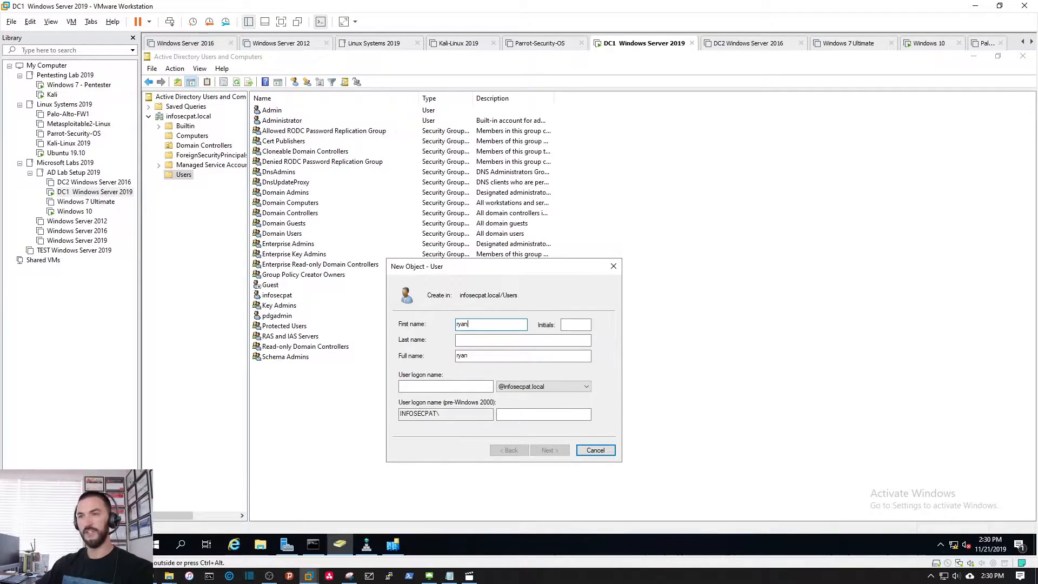
{"action": "left_click", "coordinate": [457, 385]}
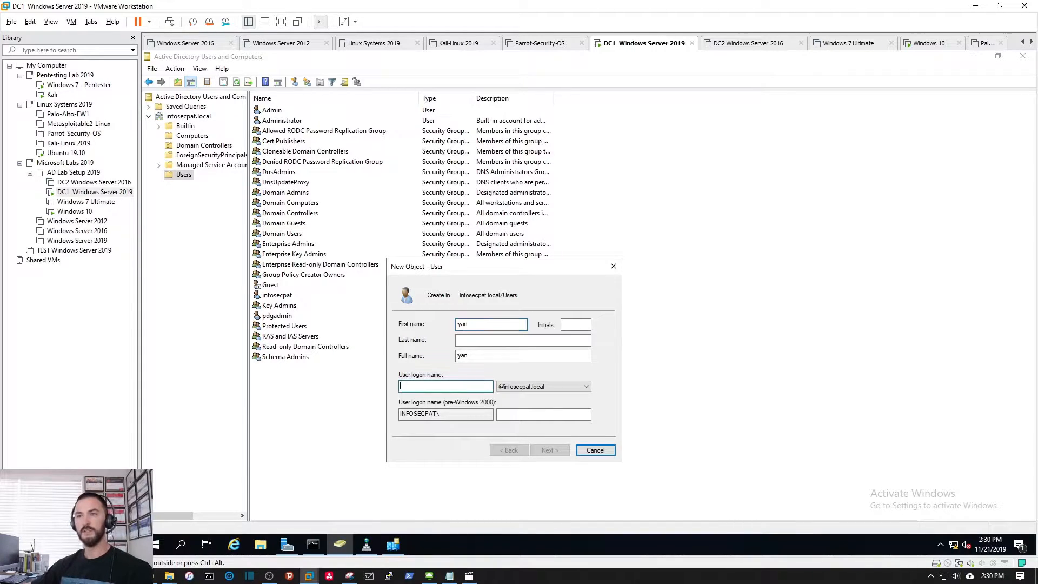
{"action": "type", "text": "ryan"}
{"action": "key", "text": "Tab"}
{"action": "left_click", "coordinate": [548, 450]}
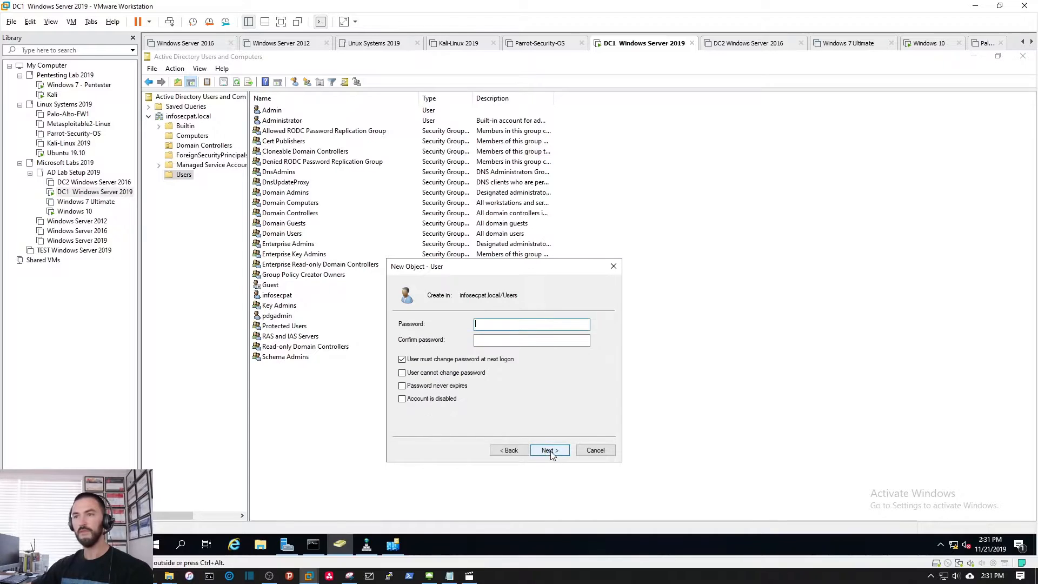
Step: Set a password with Password never expires; the password policy rejects it, so go back
{"action": "type", "text": "Pa"}
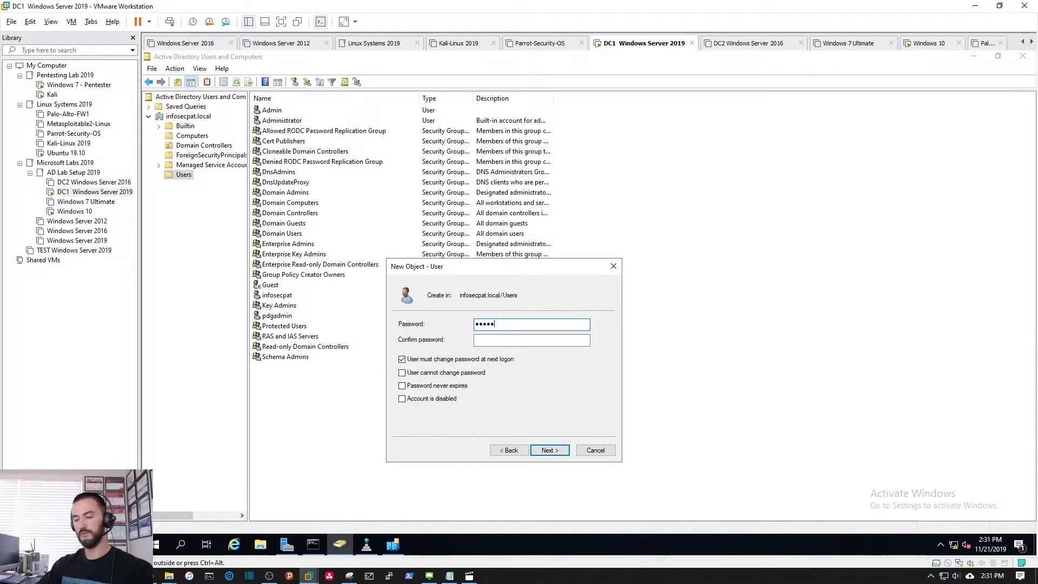
{"action": "left_click", "coordinate": [531, 340]}
{"action": "type", "text": "Password"}
{"action": "left_click", "coordinate": [475, 359]}
{"action": "left_click", "coordinate": [423, 387]}
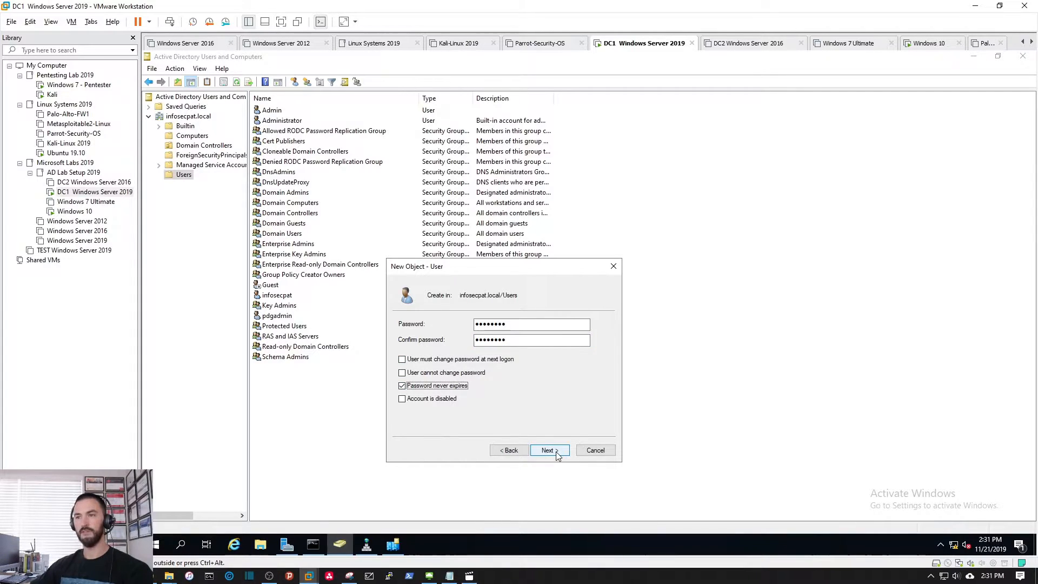
{"action": "left_click", "coordinate": [556, 454]}
{"action": "left_click", "coordinate": [555, 452]}
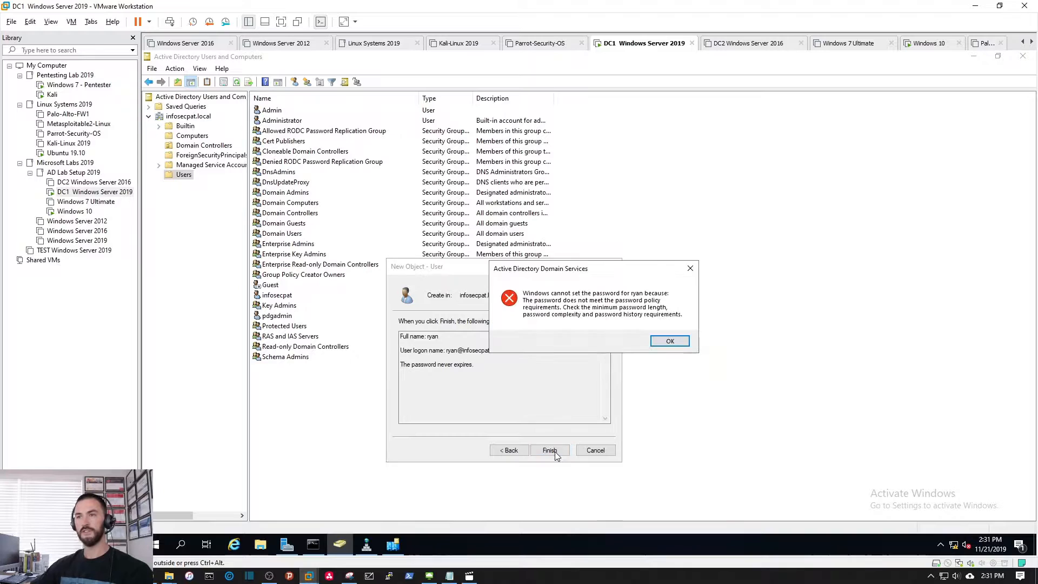
{"action": "left_click", "coordinate": [659, 342]}
{"action": "left_click", "coordinate": [509, 451]}
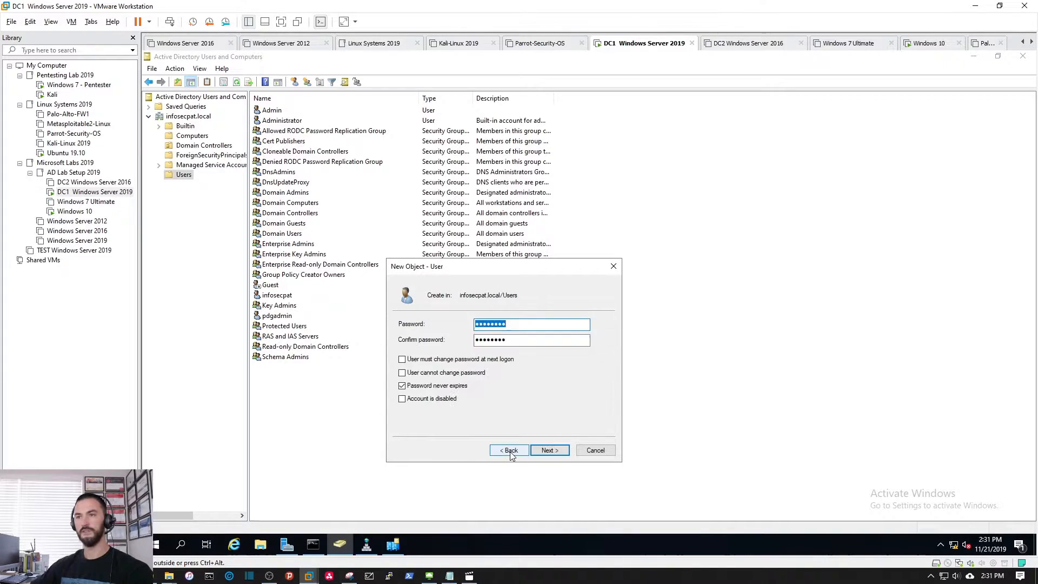
Step: Re-enter and confirm a compliant password and finish creating the user
{"action": "type", "text": "Pa"}
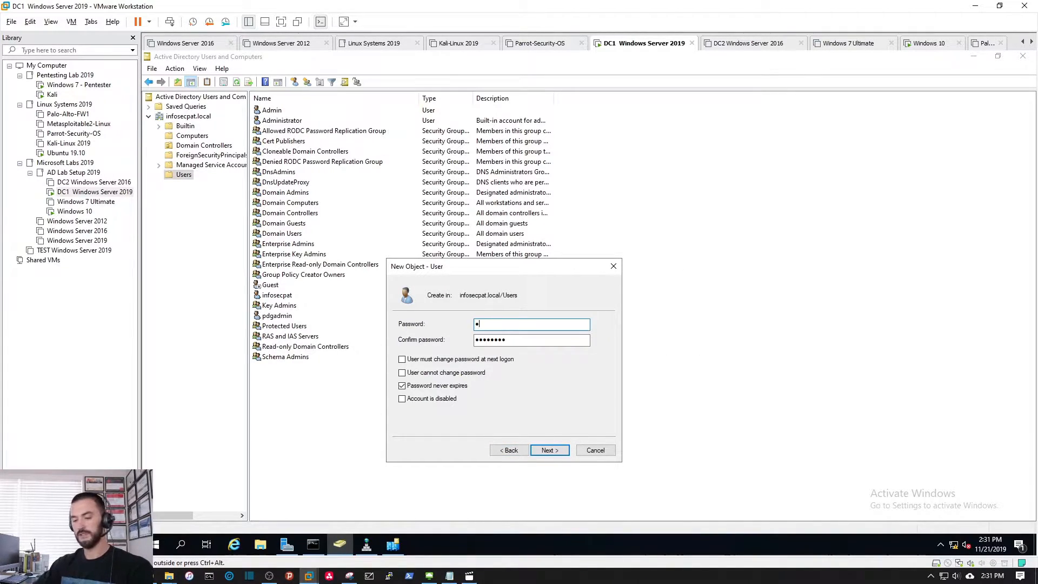
{"action": "key", "text": "Tab"}
{"action": "type", "text": "Pas"}
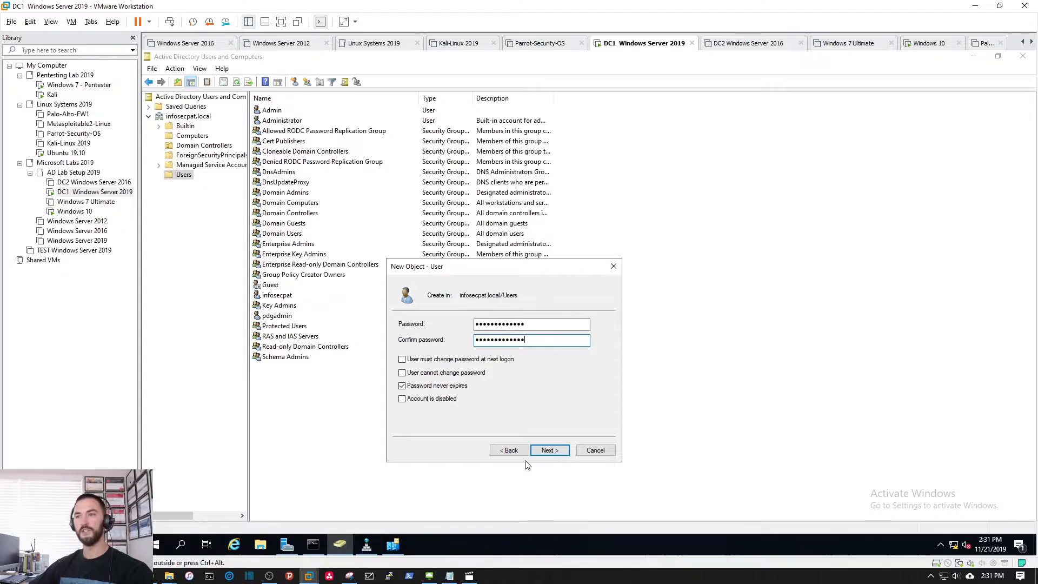
{"action": "left_click", "coordinate": [550, 451]}
{"action": "left_click", "coordinate": [555, 454]}
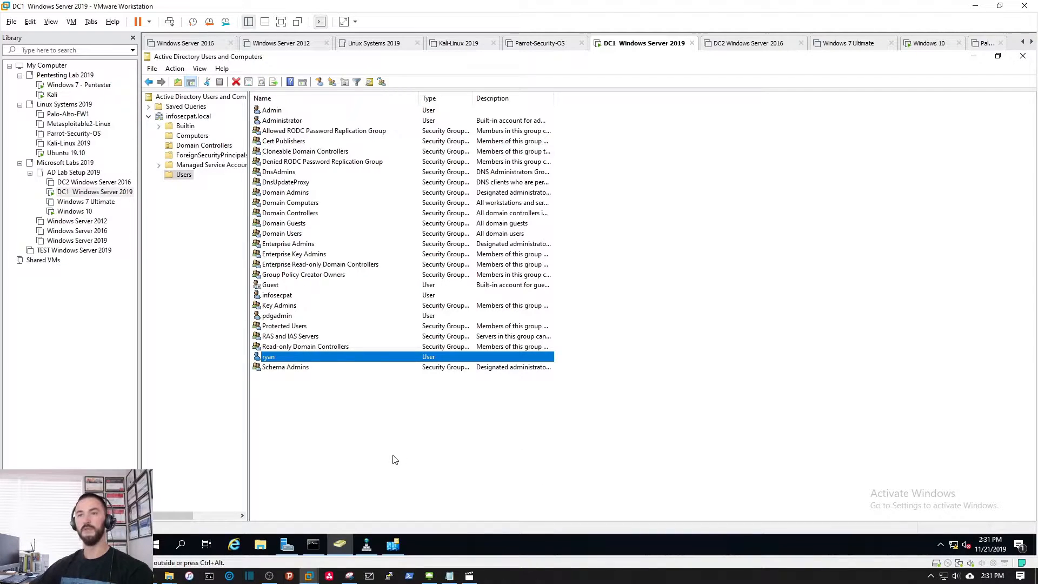
Step: Dismiss the users-list context menu and switch to the Windows 10 VM
{"action": "right_click", "coordinate": [332, 418]}
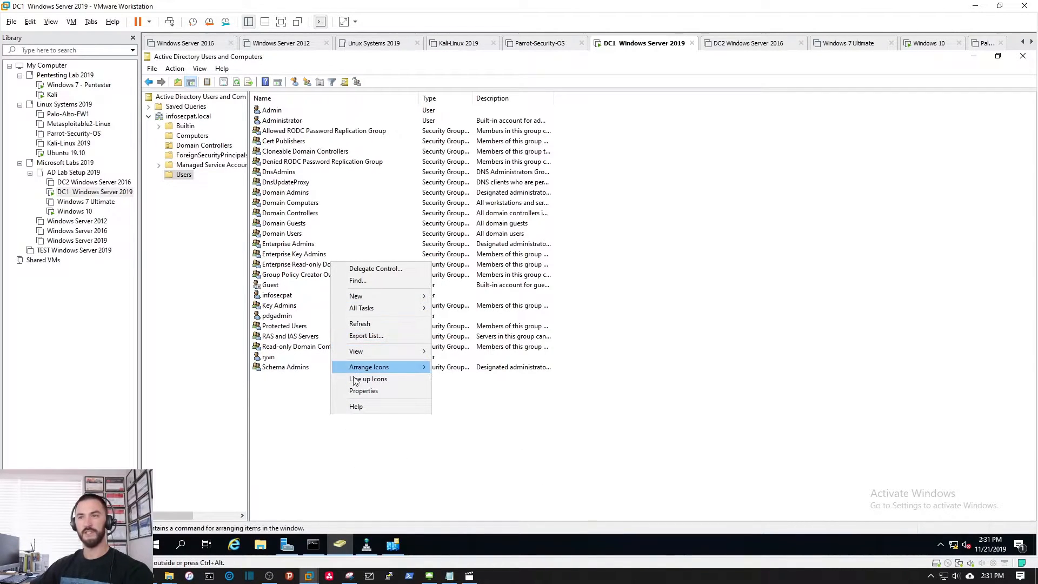
{"action": "left_click", "coordinate": [326, 464]}
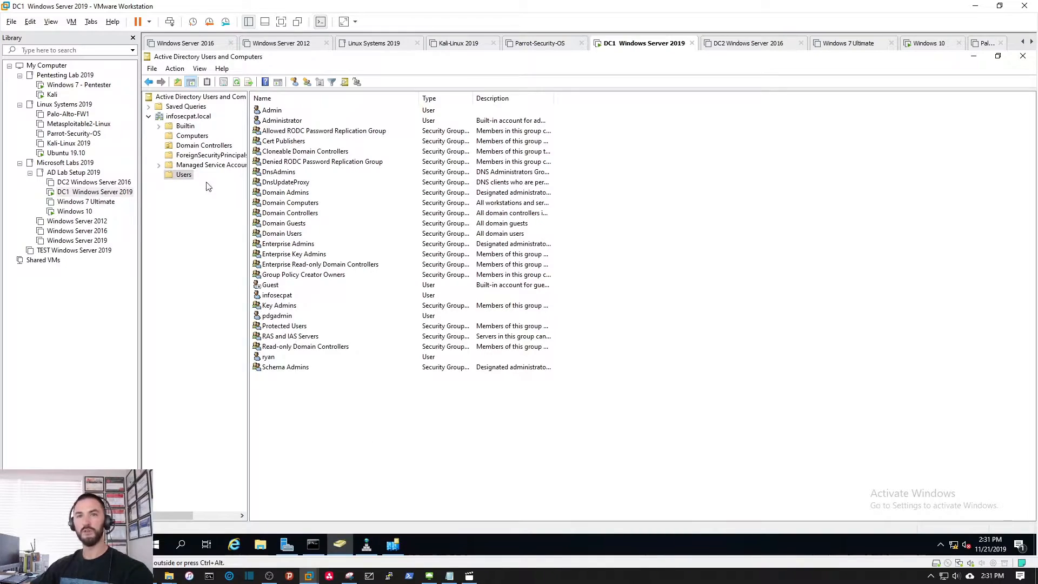
{"action": "left_click", "coordinate": [79, 211]}
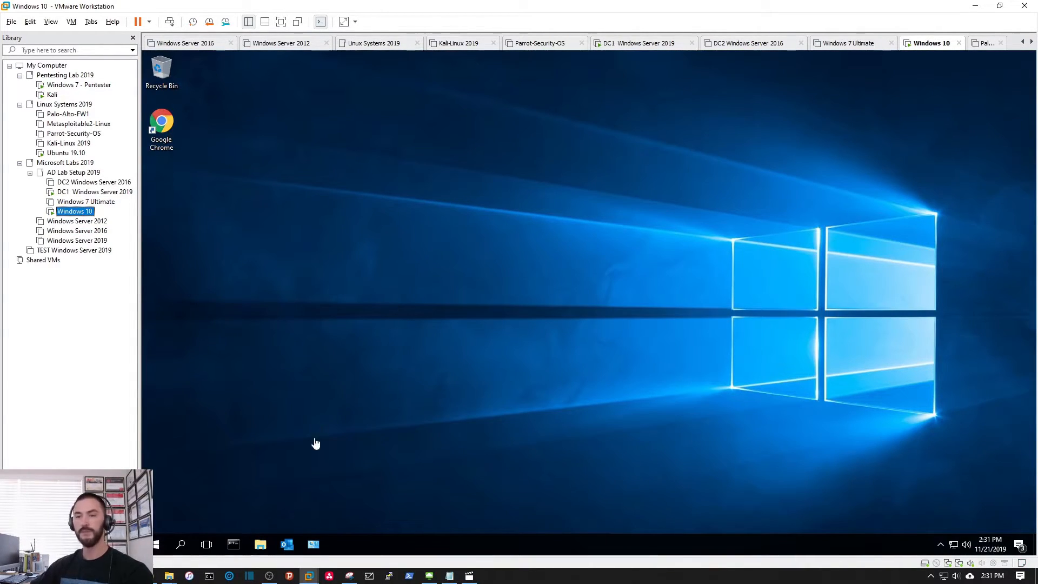
Step: Open Control Panel maximized, view System for WIN-10, and open its name and domain settings
{"action": "left_click", "coordinate": [311, 546]}
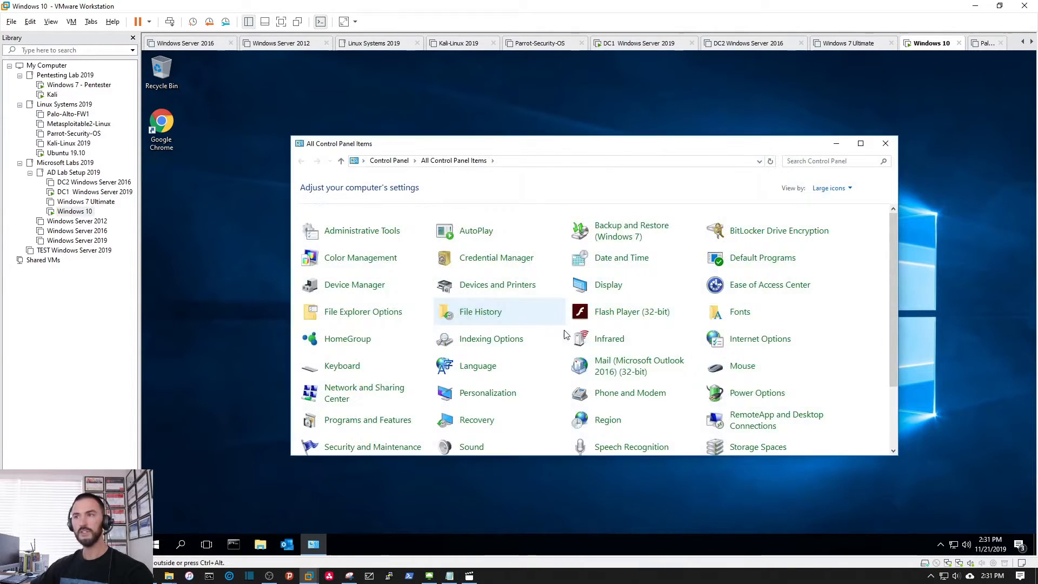
{"action": "double_click", "coordinate": [674, 144]}
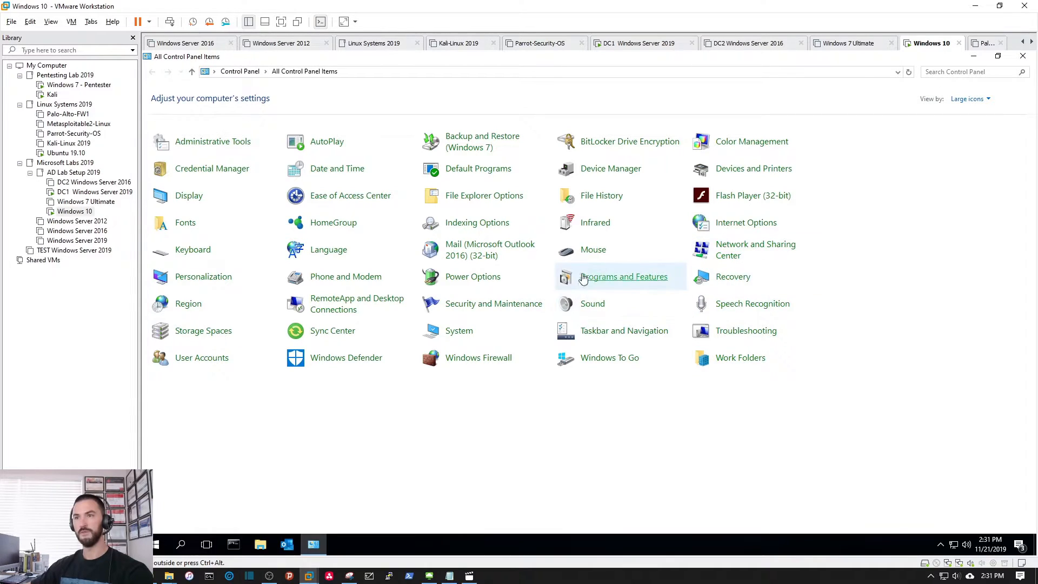
{"action": "left_click", "coordinate": [450, 331]}
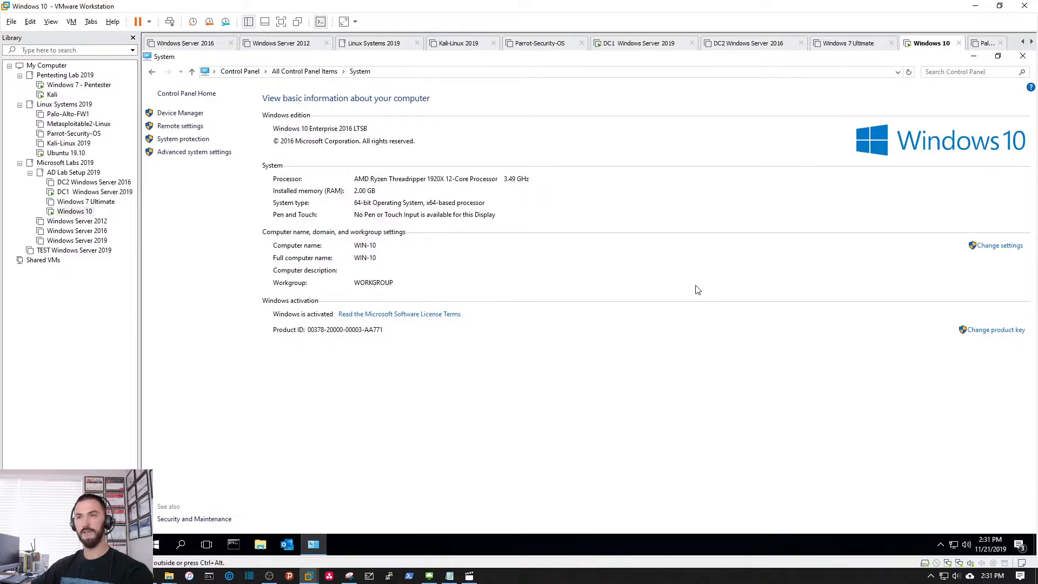
{"action": "left_click", "coordinate": [1011, 246]}
Step: Make WIN-10 a member of domain infosecpat.local using the administrator credentials
{"action": "left_click", "coordinate": [433, 311]}
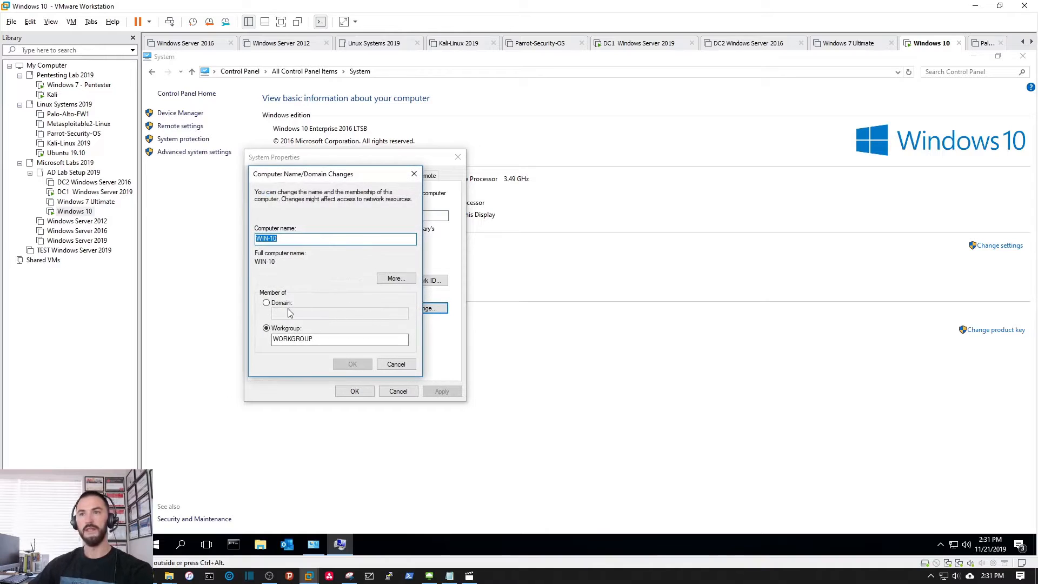
{"action": "left_click", "coordinate": [282, 304]}
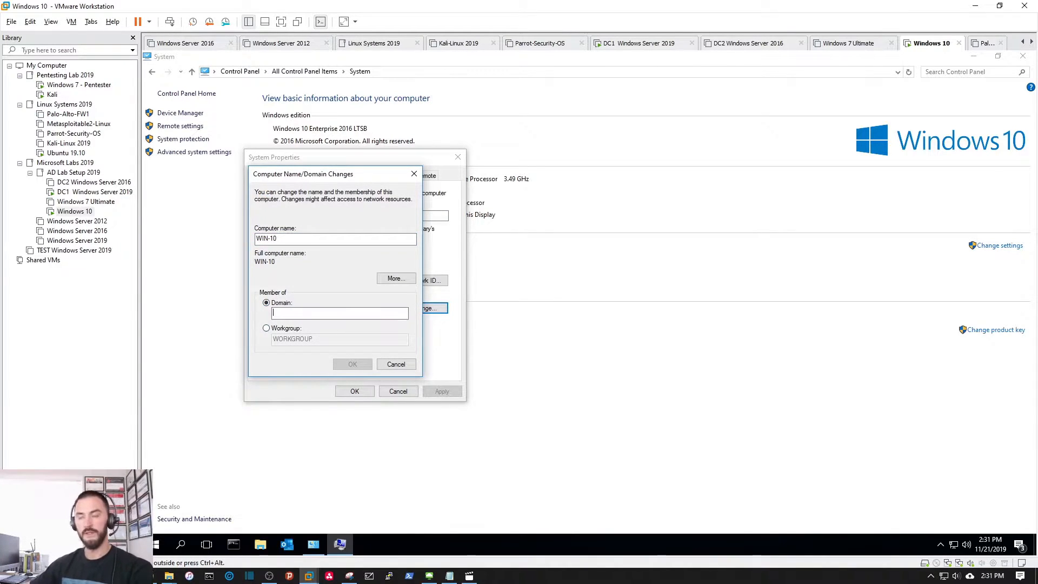
{"action": "type", "text": "infosecpa.local"}
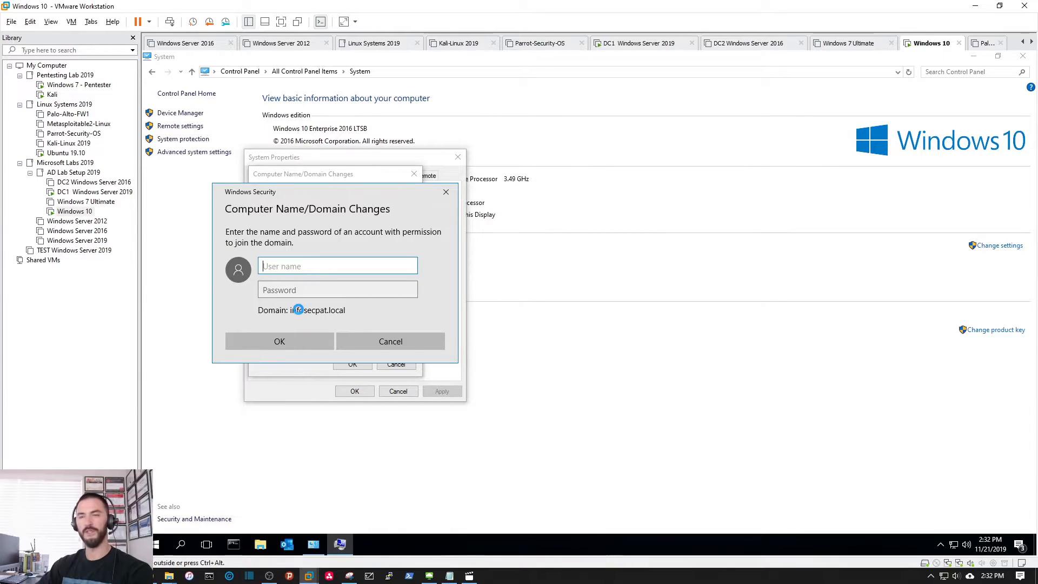
{"action": "type", "text": "administrator"}
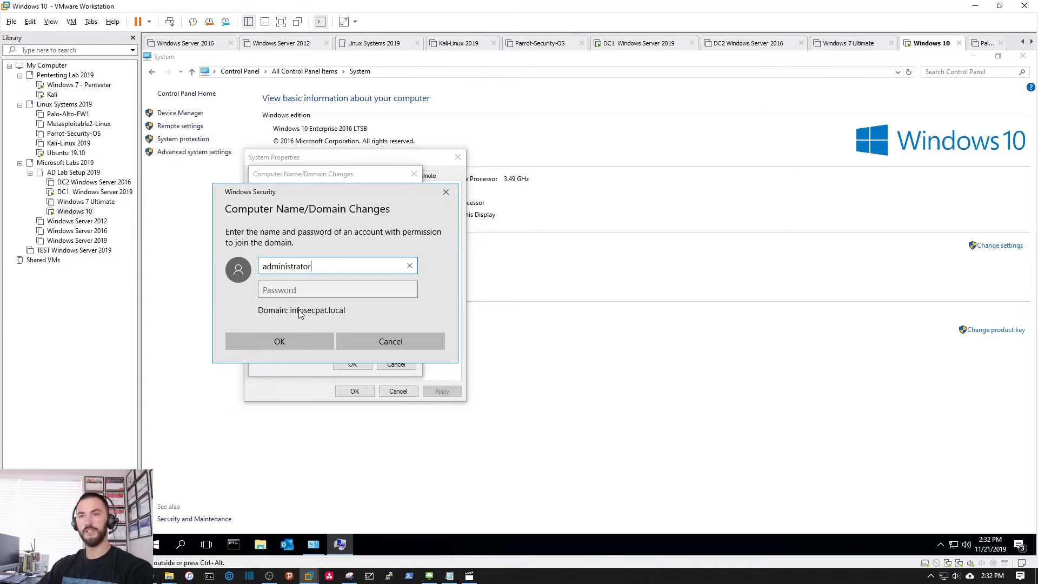
{"action": "key", "text": "Tab"}
{"action": "type", "text": "Password123!"}
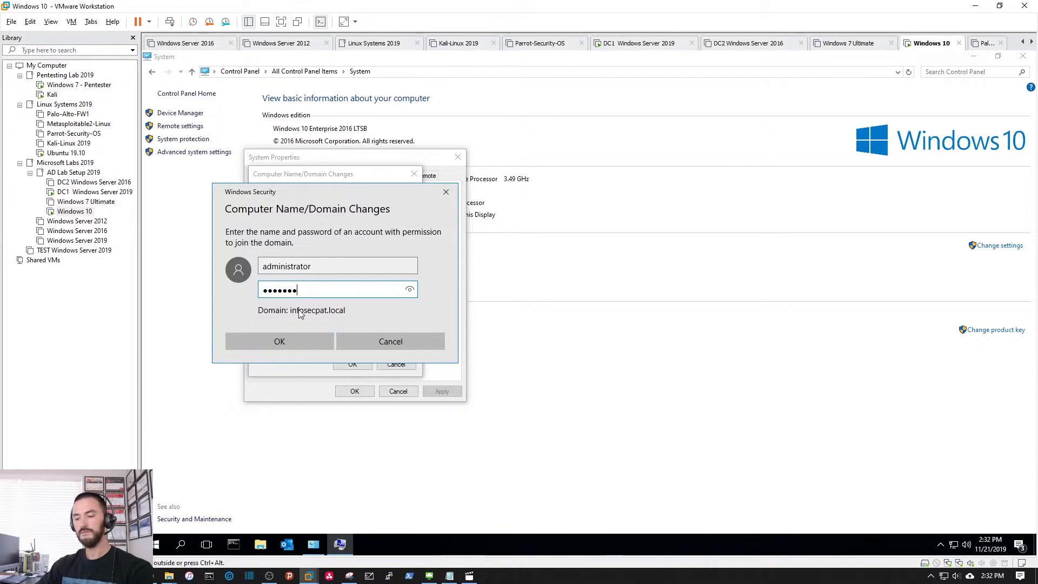
{"action": "key", "text": "Return"}
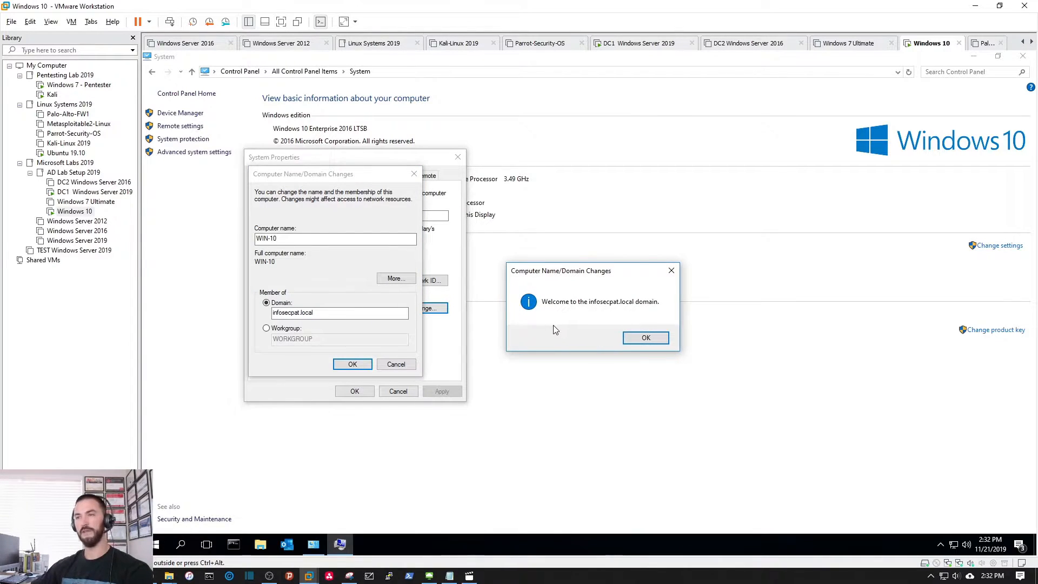
Step: Accept the domain welcome and restart notices, then restart the computer now
{"action": "left_click", "coordinate": [646, 338]}
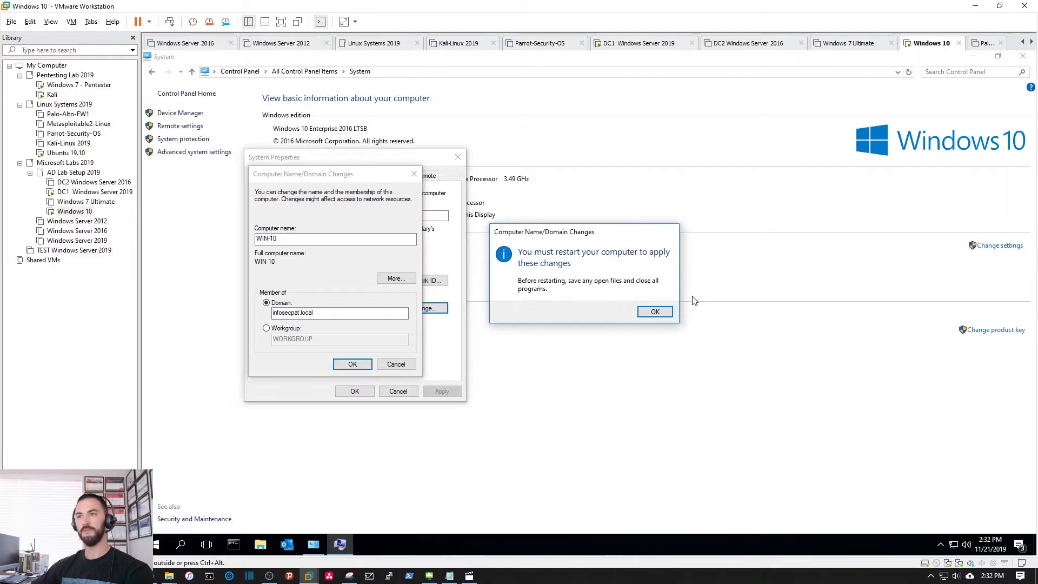
{"action": "left_click", "coordinate": [655, 313]}
{"action": "left_click", "coordinate": [354, 391]}
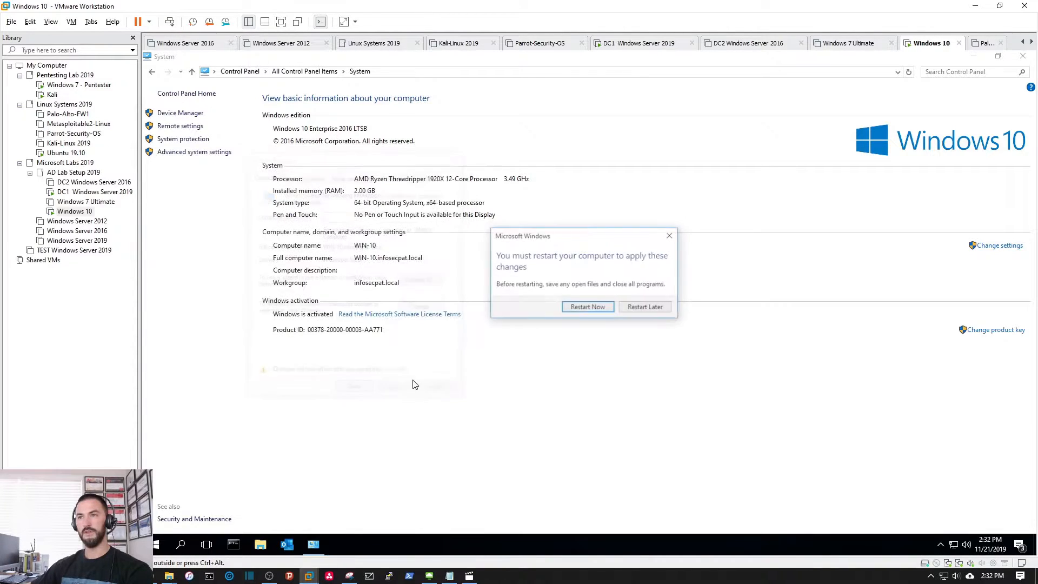
{"action": "left_click", "coordinate": [587, 307]}
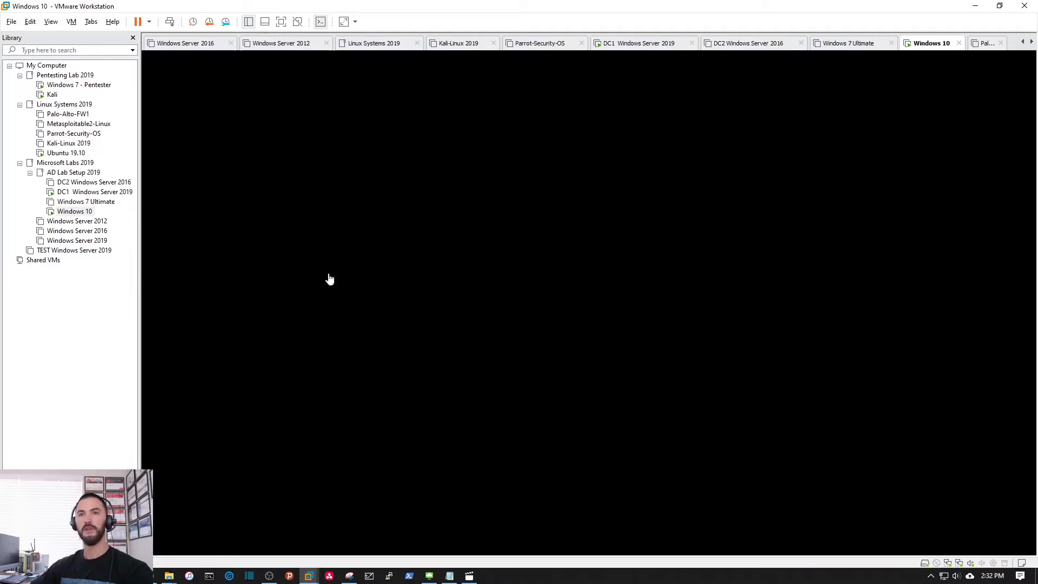
Step: On DC1, refresh Computers to confirm WIN-10 is listed, then return to the Windows 10 VM
{"action": "left_click", "coordinate": [79, 194]}
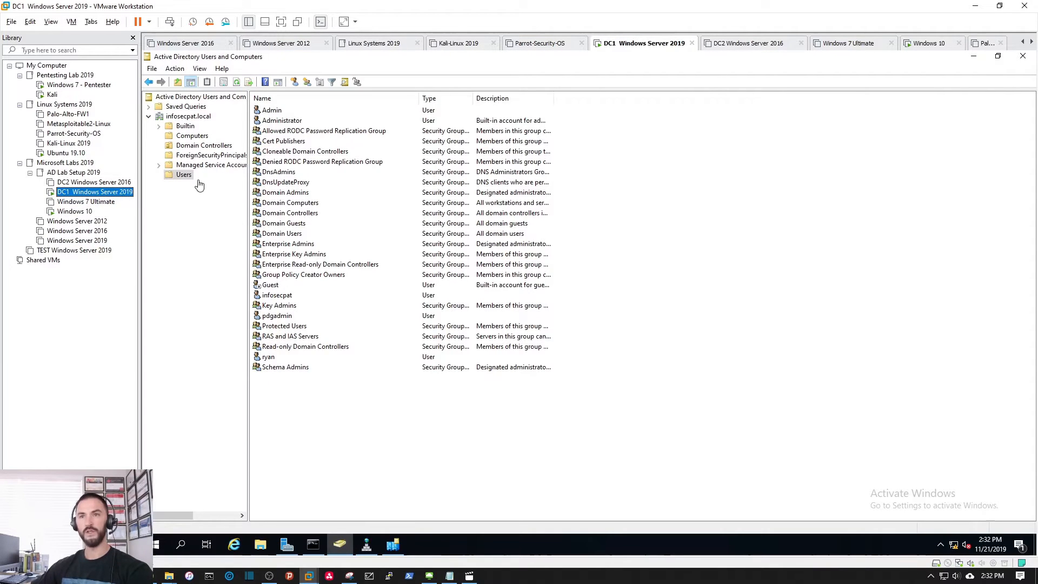
{"action": "left_click", "coordinate": [193, 137]}
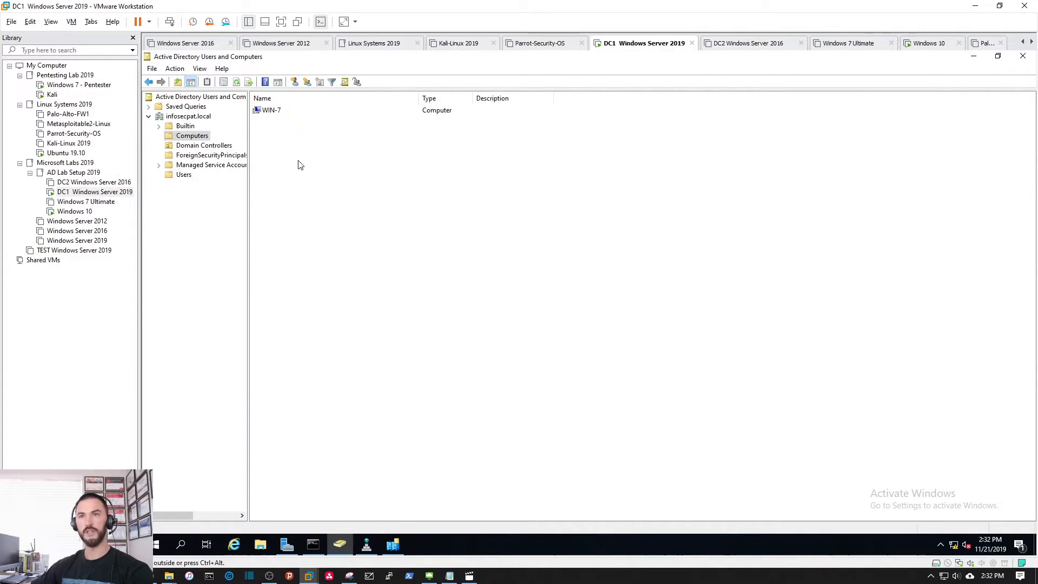
{"action": "right_click", "coordinate": [302, 161]}
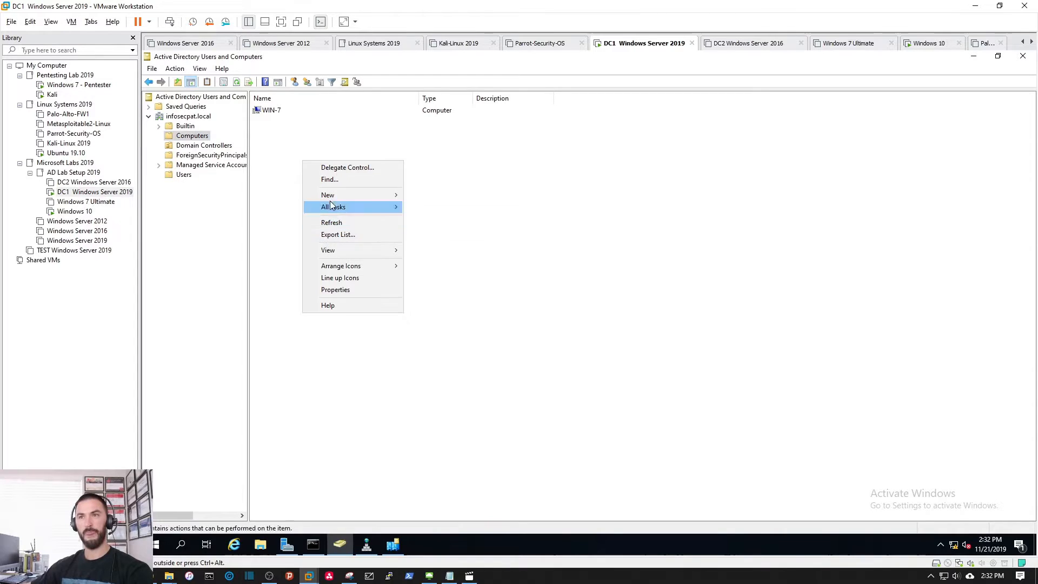
{"action": "left_click", "coordinate": [333, 223]}
{"action": "left_click", "coordinate": [285, 113]}
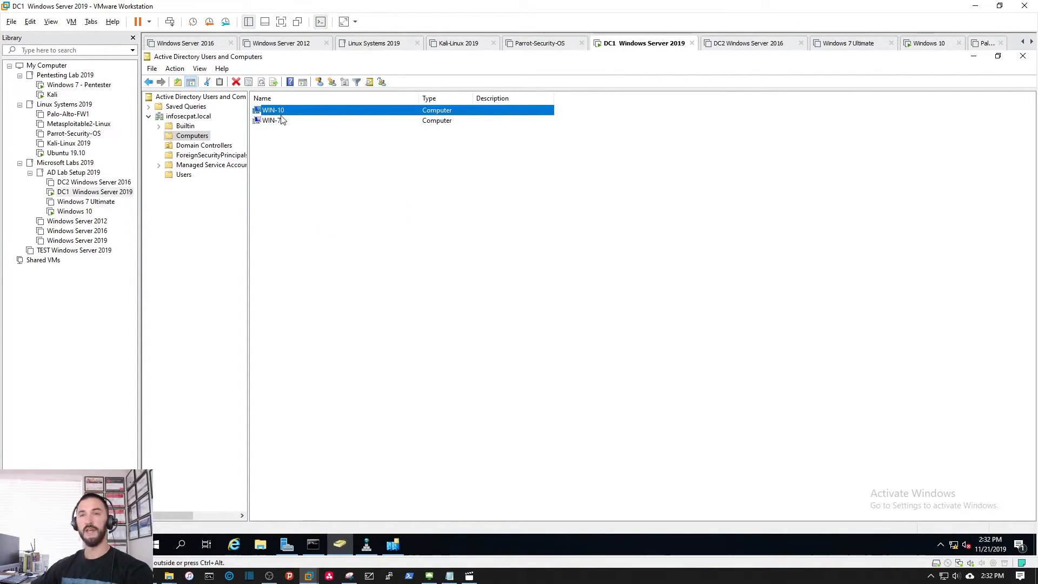
{"action": "left_click", "coordinate": [76, 212]}
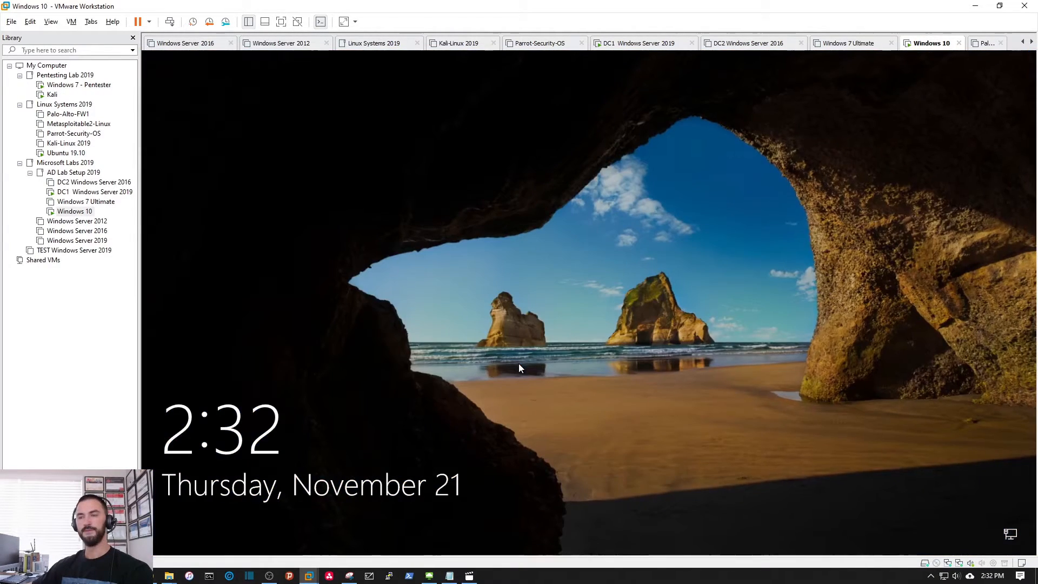
Step: Sign in as Other user with the domain user's account name and password
{"action": "left_click", "coordinate": [519, 368]}
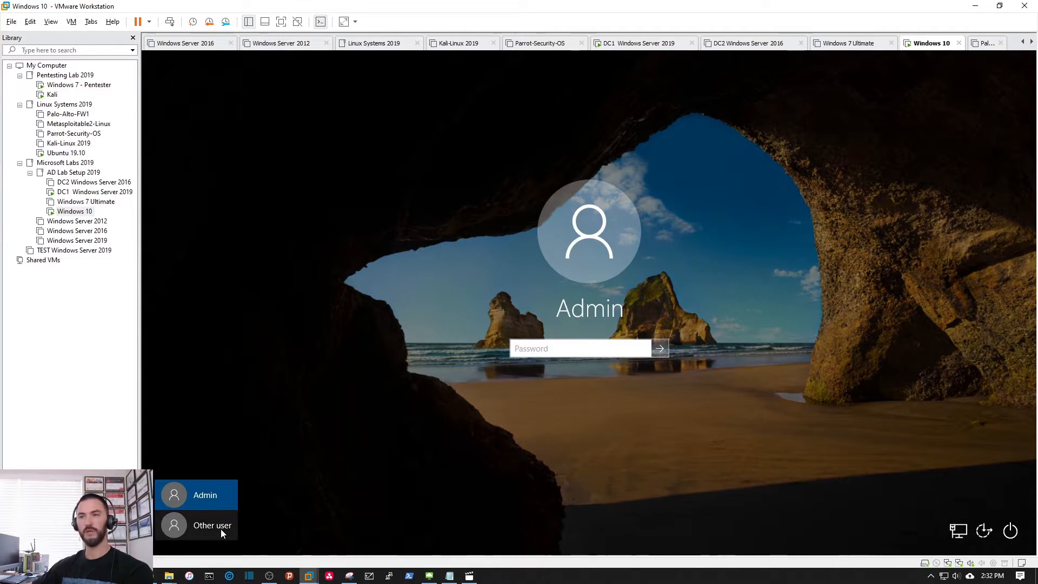
{"action": "left_click", "coordinate": [221, 529]}
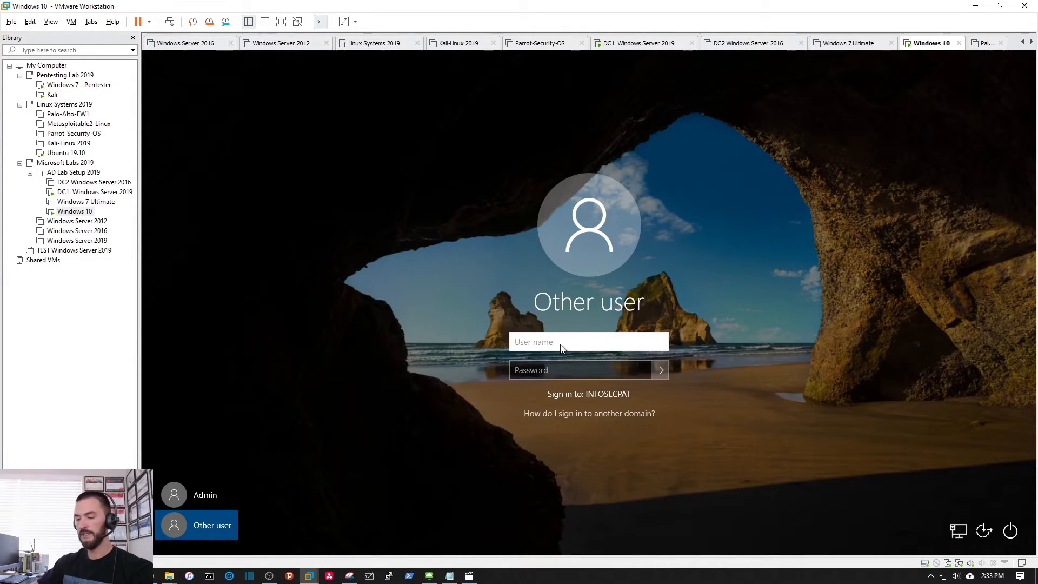
{"action": "type", "text": "ryan"}
{"action": "key", "text": "Tab"}
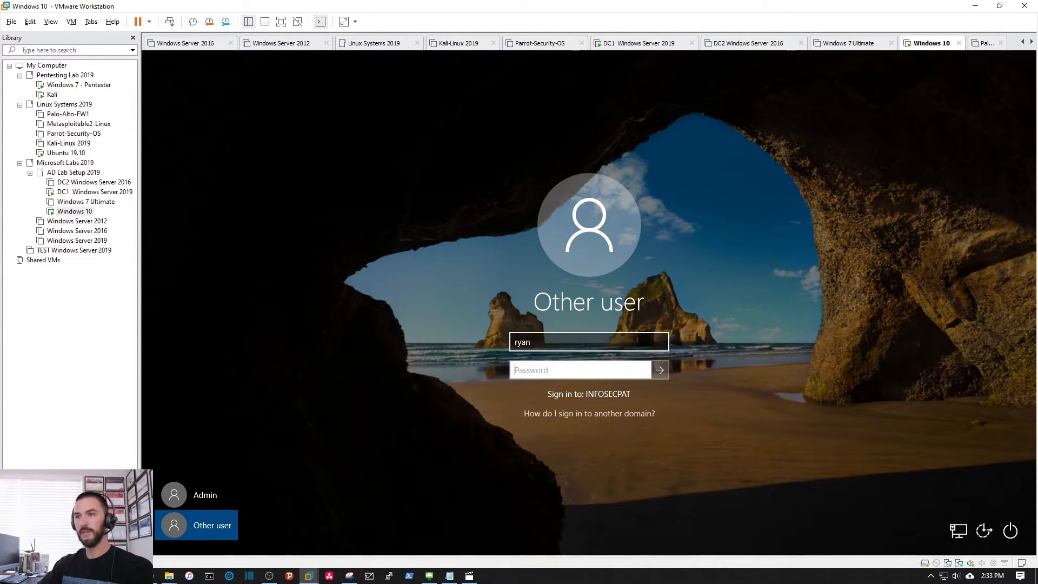
{"action": "type", "text": "•••••••"}
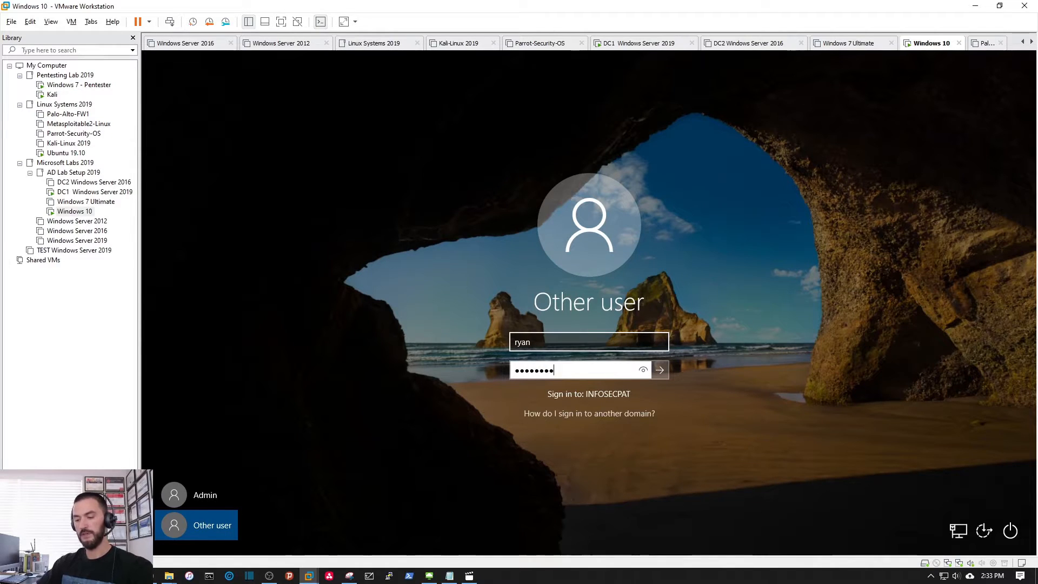
{"action": "key", "text": "Return"}
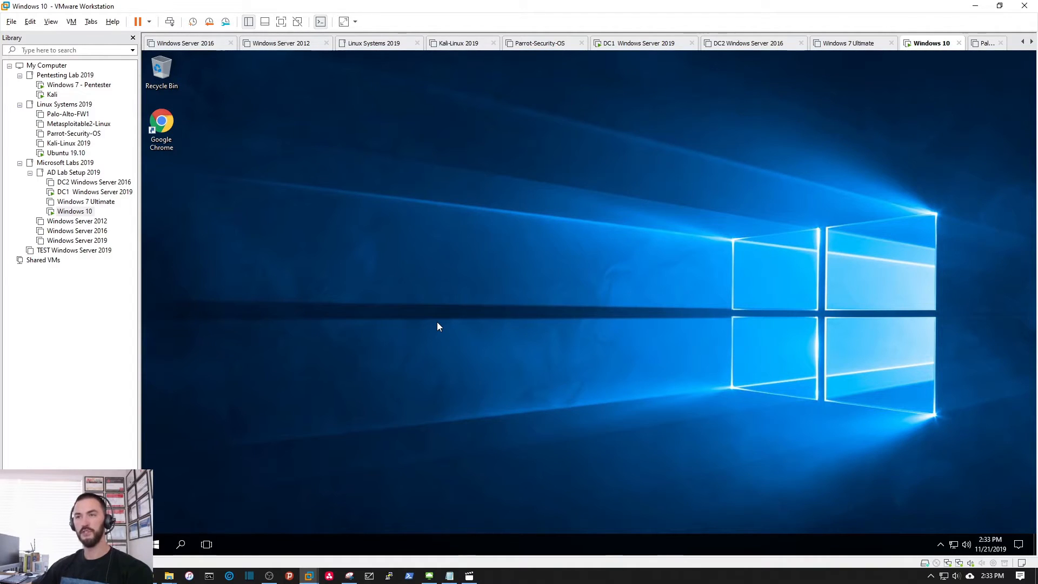
Step: Open cmd via Run, check the signed-in user, and highlight the domain infosecpat
{"action": "right_click", "coordinate": [158, 545]}
{"action": "left_click", "coordinate": [184, 486]}
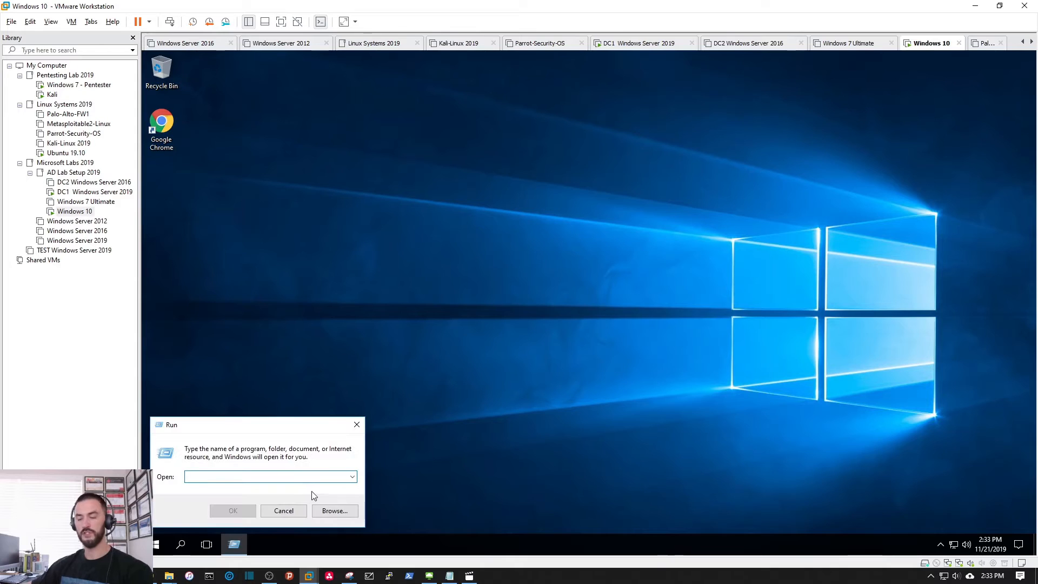
{"action": "type", "text": "cmd"}
{"action": "key", "text": "Return"}
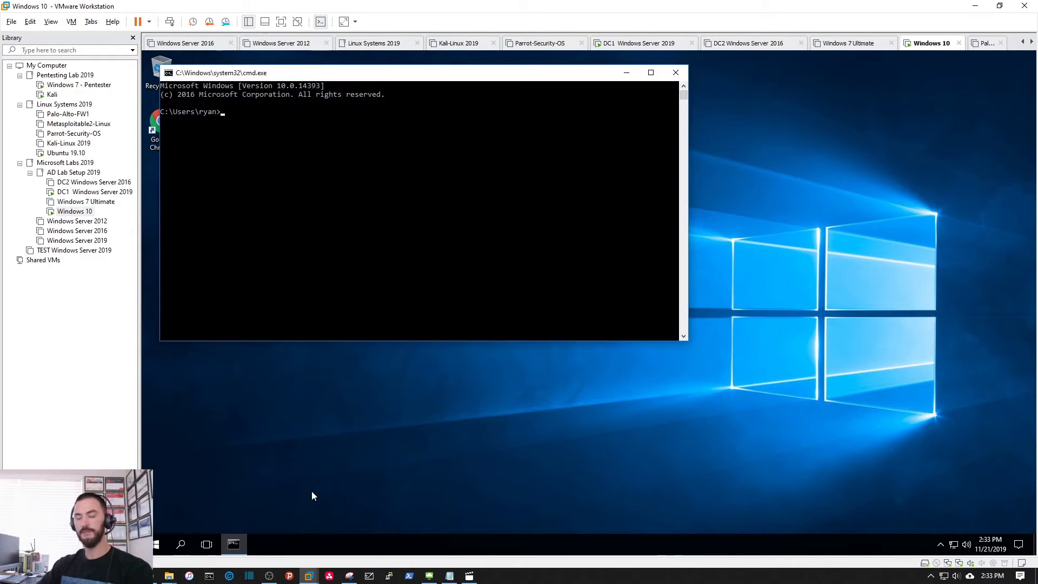
{"action": "type", "text": "logoff"}
{"action": "key", "text": "Return"}
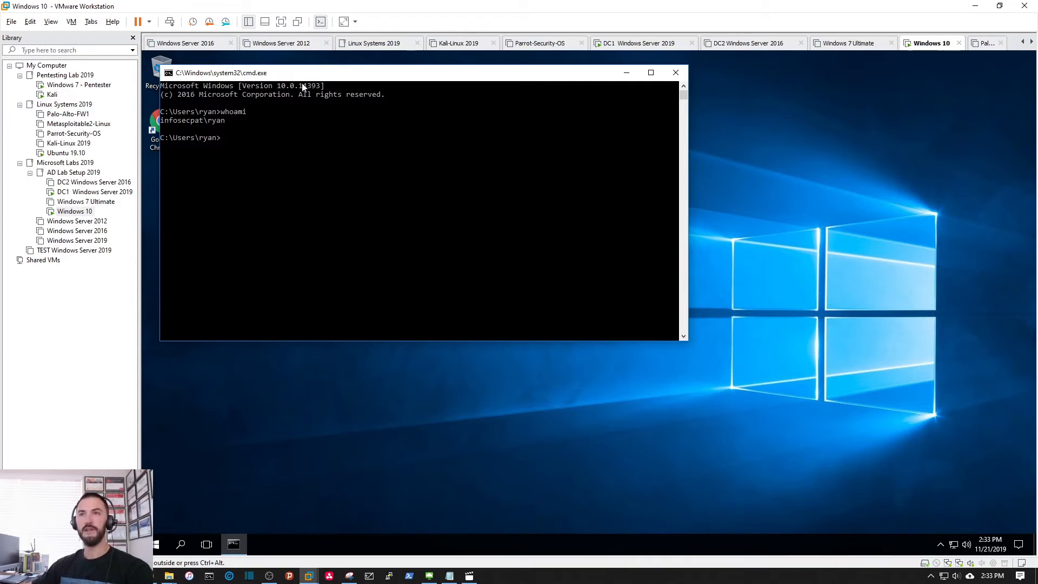
{"action": "left_click_drag", "start_coordinate": [356, 114], "coordinate": [456, 168]}
{"action": "left_click", "coordinate": [370, 211]}
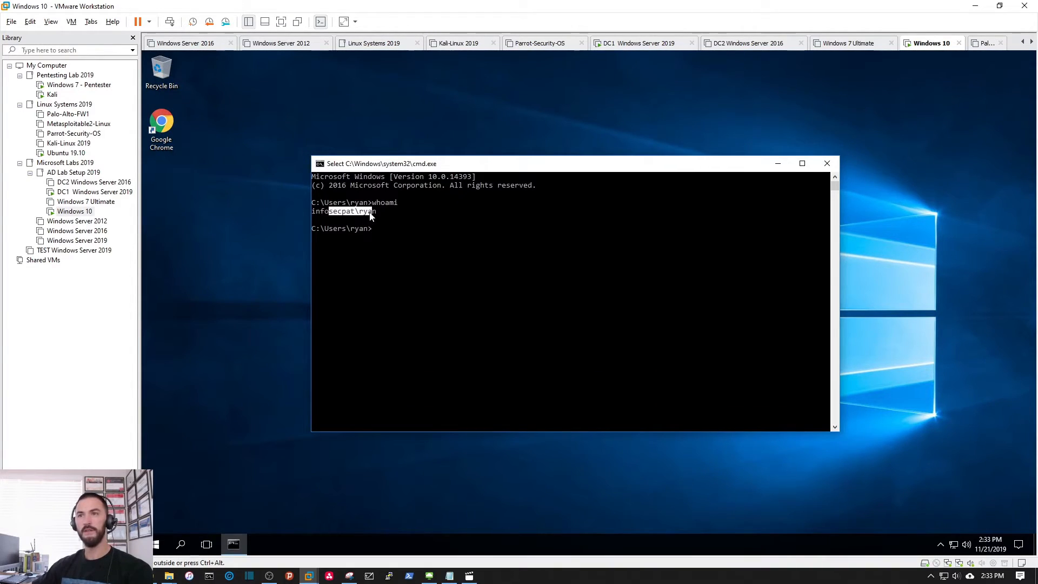
{"action": "left_click_drag", "start_coordinate": [352, 215], "coordinate": [316, 218]}
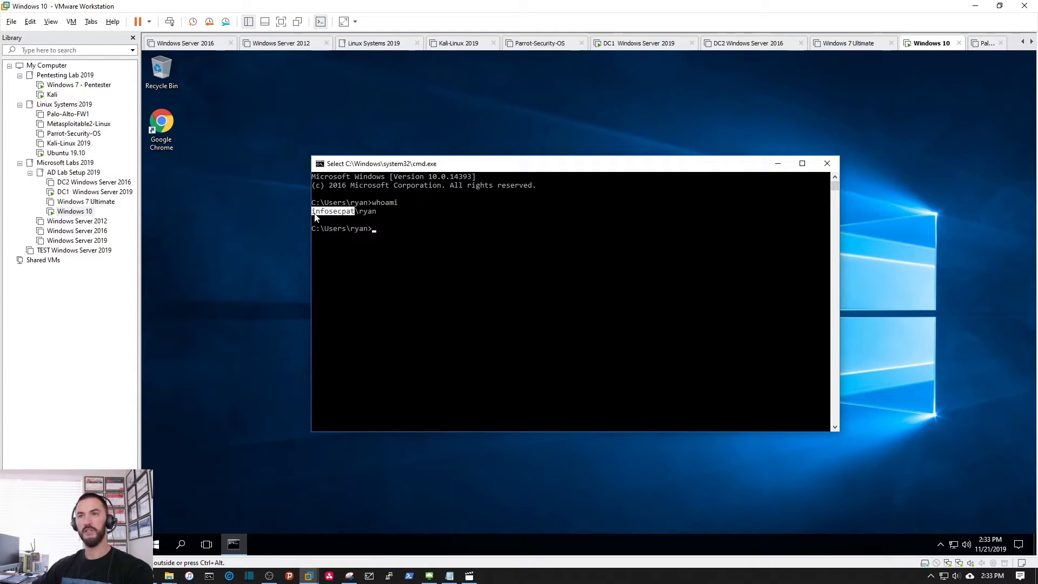
{"action": "left_click", "coordinate": [386, 228]}
{"action": "key", "text": "Return"}
{"action": "key", "text": "Return"}
{"action": "key", "text": "Return"}
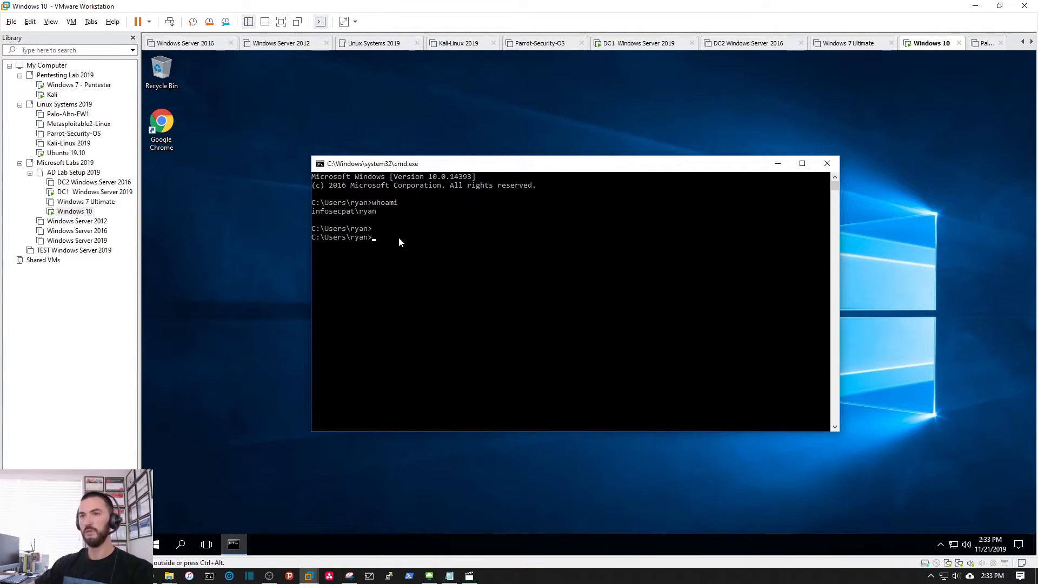
Step: Ping infosecpat.local, getting replies from 172.16.20.5 with 0% loss
{"action": "type", "text": "ping infosecpa"}
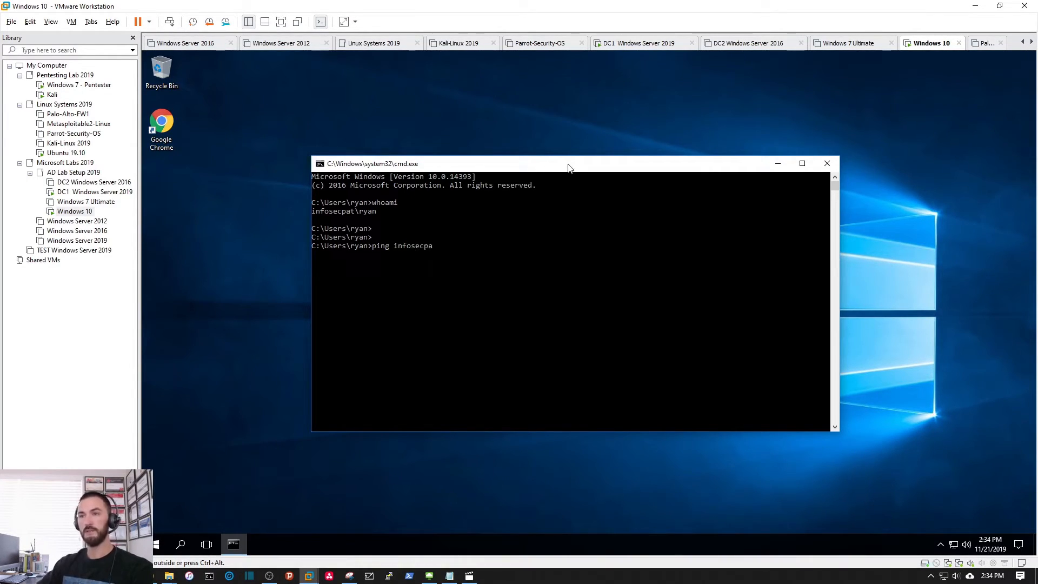
{"action": "type", "text": "t.localk"}
{"action": "key", "text": "BackSpace"}
{"action": "key", "text": "Return"}
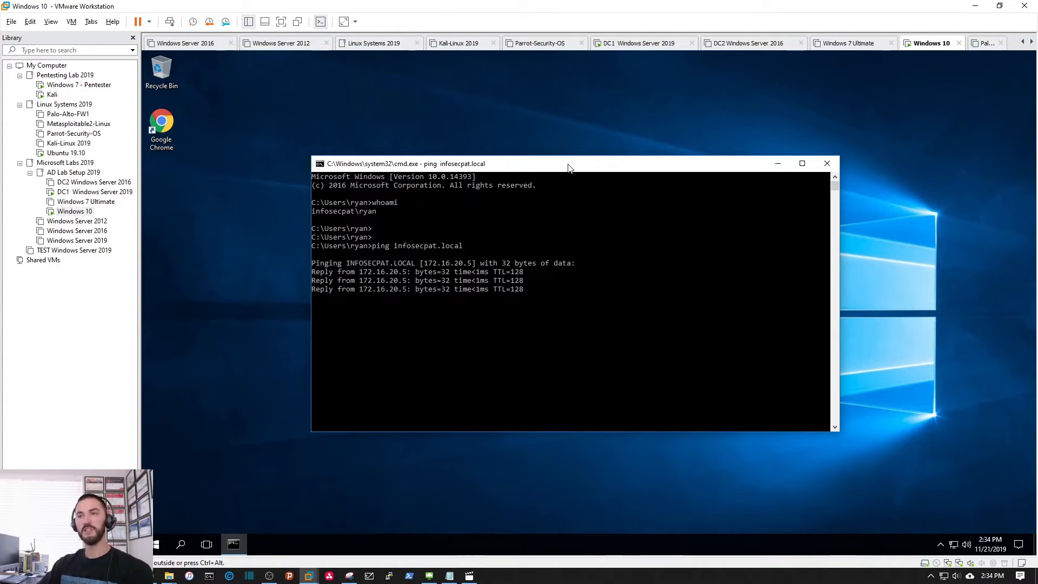
{"action": "left_click", "coordinate": [533, 265]}
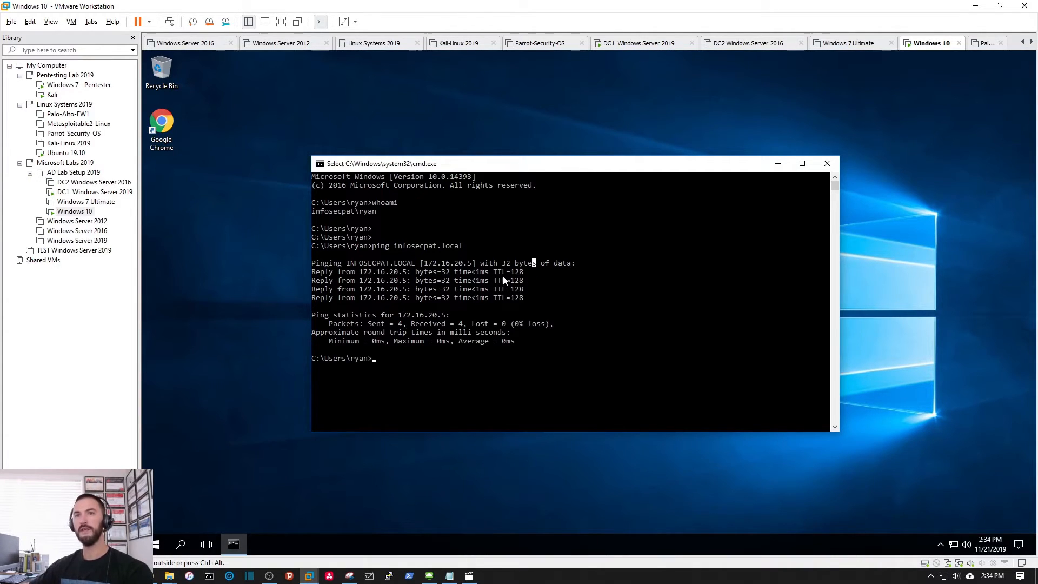
Step: In DC1's DNS Manager, refresh the infosecpat.local zone and select the WIN-10 host record
{"action": "left_click", "coordinate": [92, 192]}
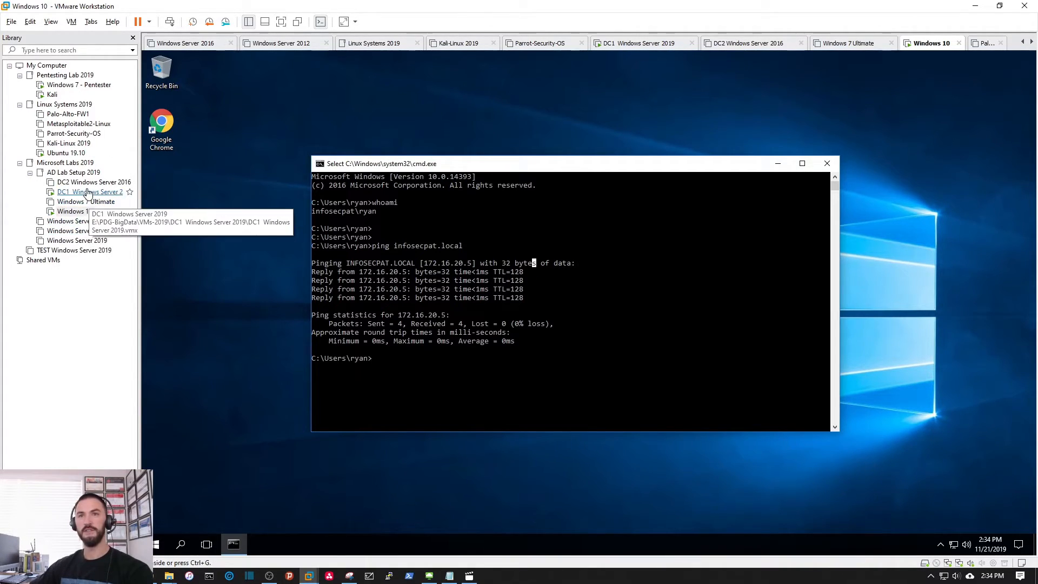
{"action": "left_click", "coordinate": [367, 544]}
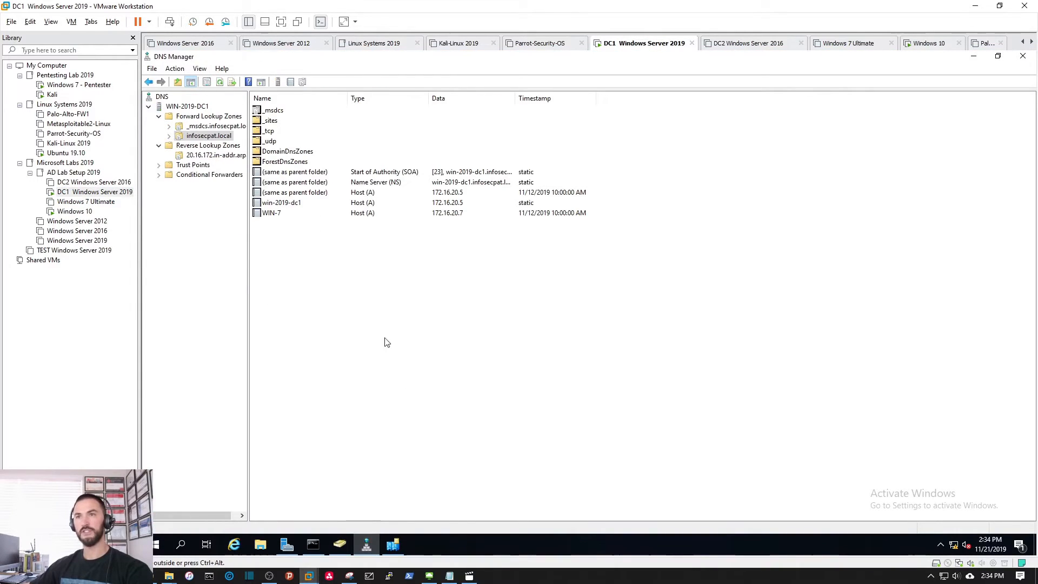
{"action": "right_click", "coordinate": [325, 273]}
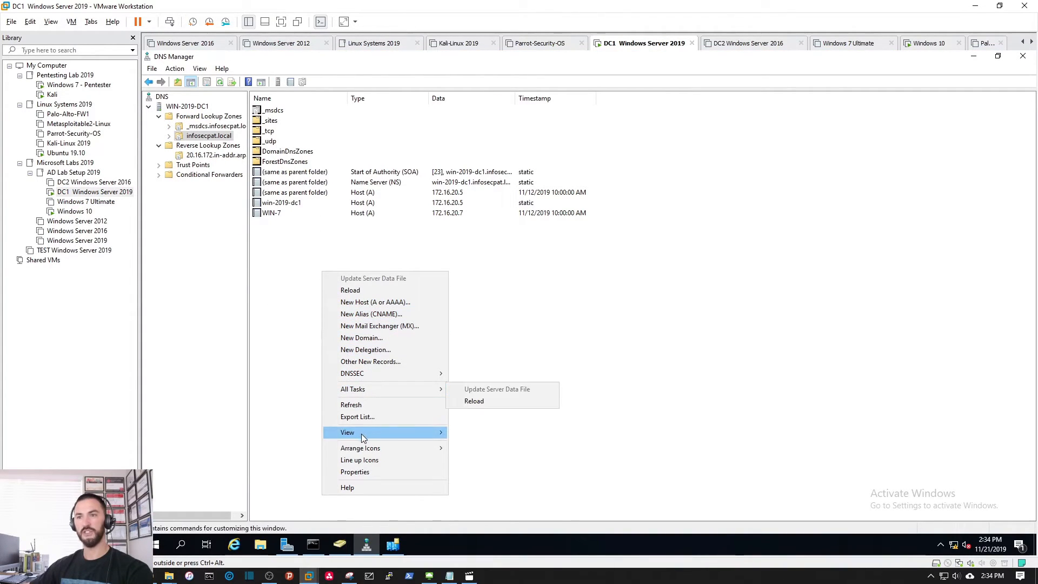
{"action": "left_click", "coordinate": [355, 405]}
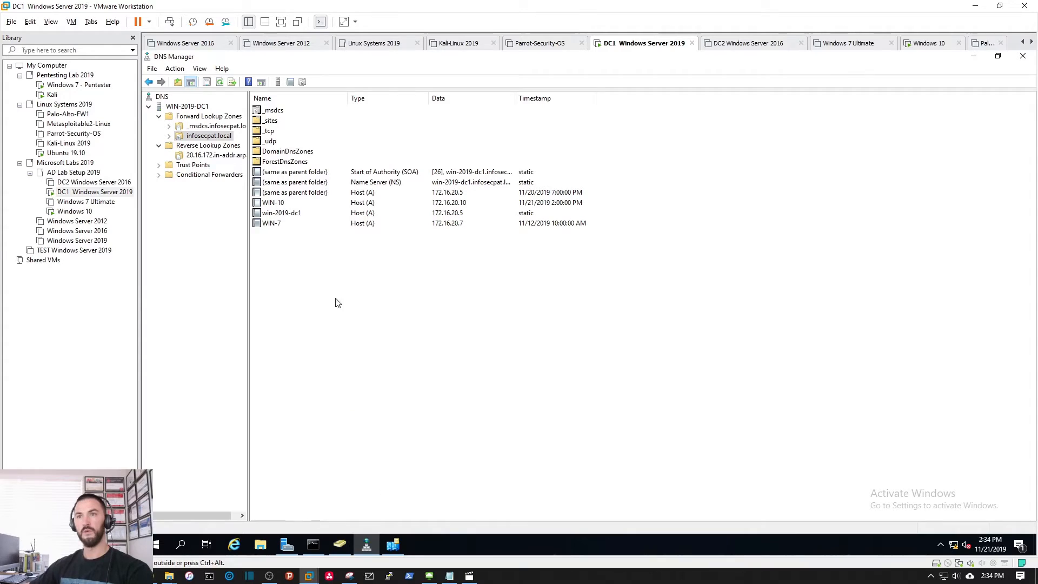
{"action": "left_click", "coordinate": [297, 205]}
Step: Refresh the 20.16.172.in-addr.arpa reverse zone and find the 172.16.20.10 pointer record
{"action": "left_click", "coordinate": [216, 155]}
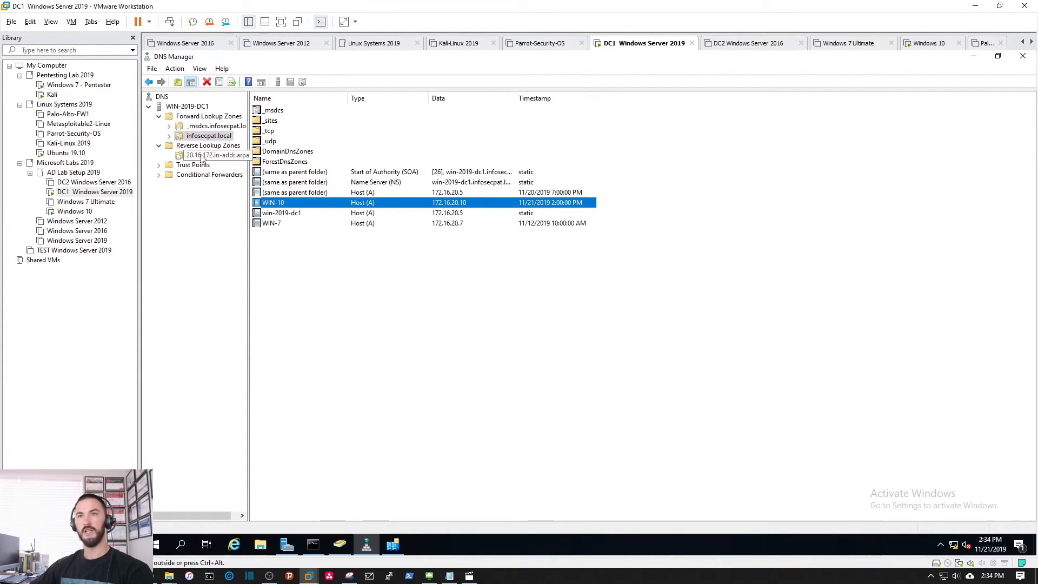
{"action": "right_click", "coordinate": [314, 203]}
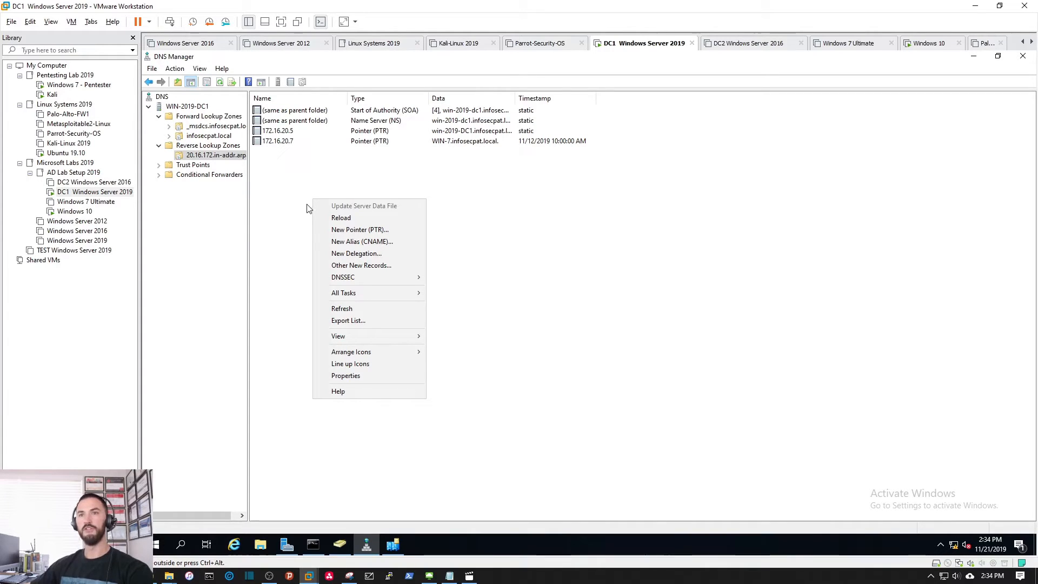
{"action": "left_click", "coordinate": [343, 309]}
{"action": "left_click", "coordinate": [299, 131]}
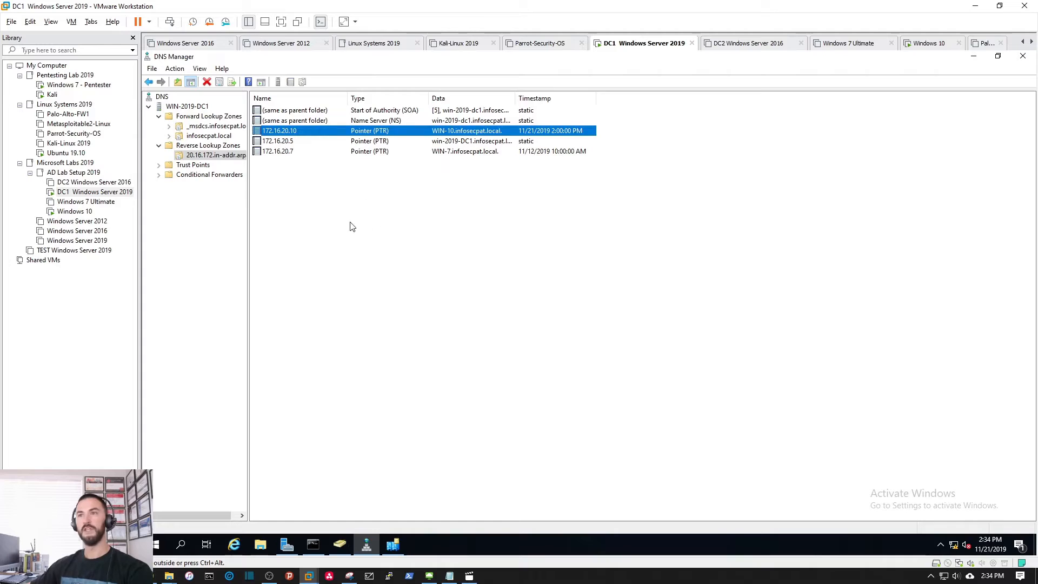
{"action": "left_click", "coordinate": [359, 283]}
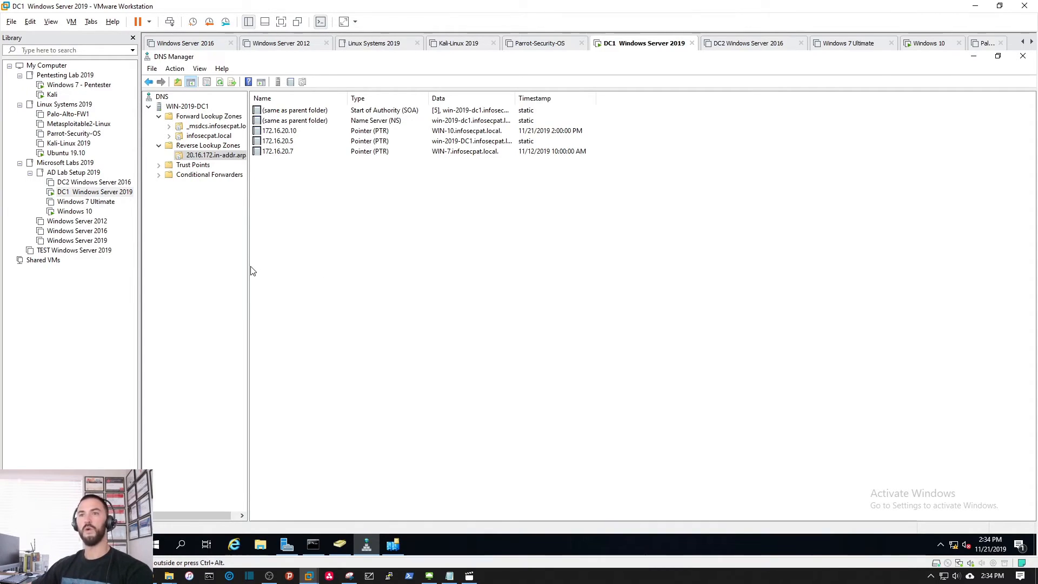
{"action": "left_click_drag", "start_coordinate": [248, 265], "coordinate": [274, 266]}
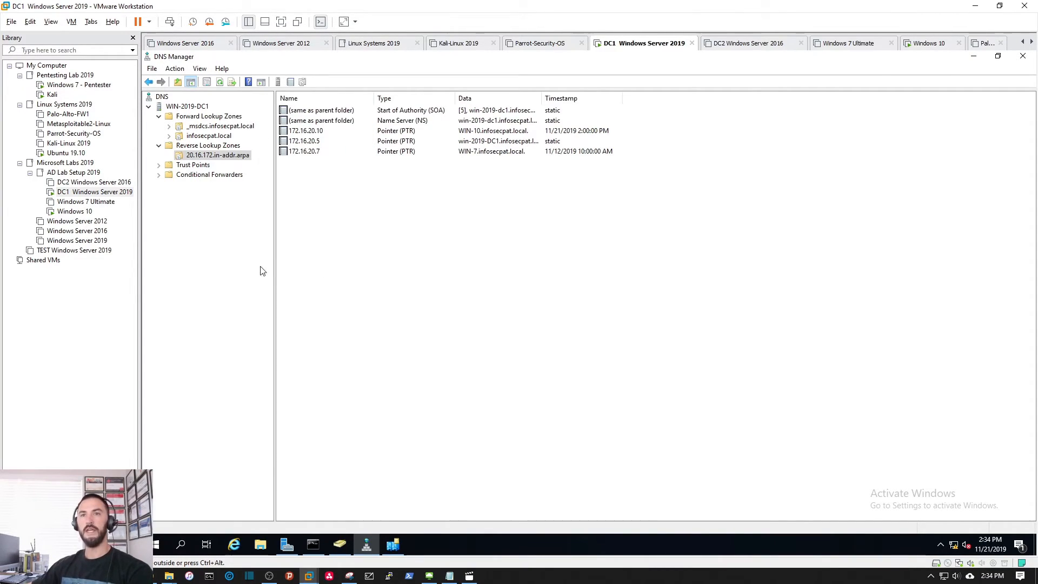
Step: View the DC2 Windows Server 2016 machine's summary, then return to DC1
{"action": "left_click", "coordinate": [109, 184]}
{"action": "double_click", "coordinate": [109, 184]}
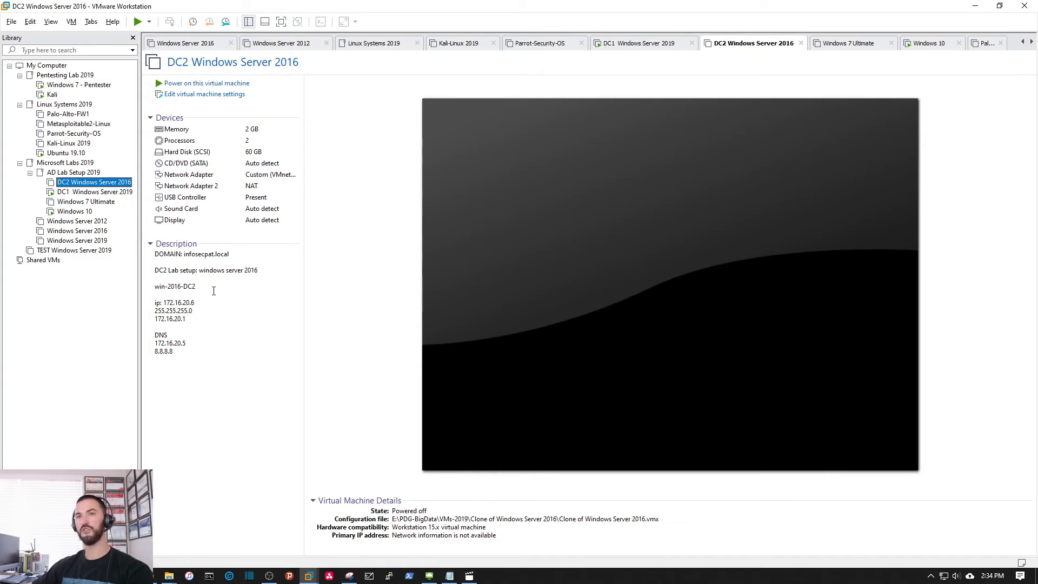
{"action": "double_click", "coordinate": [93, 193]}
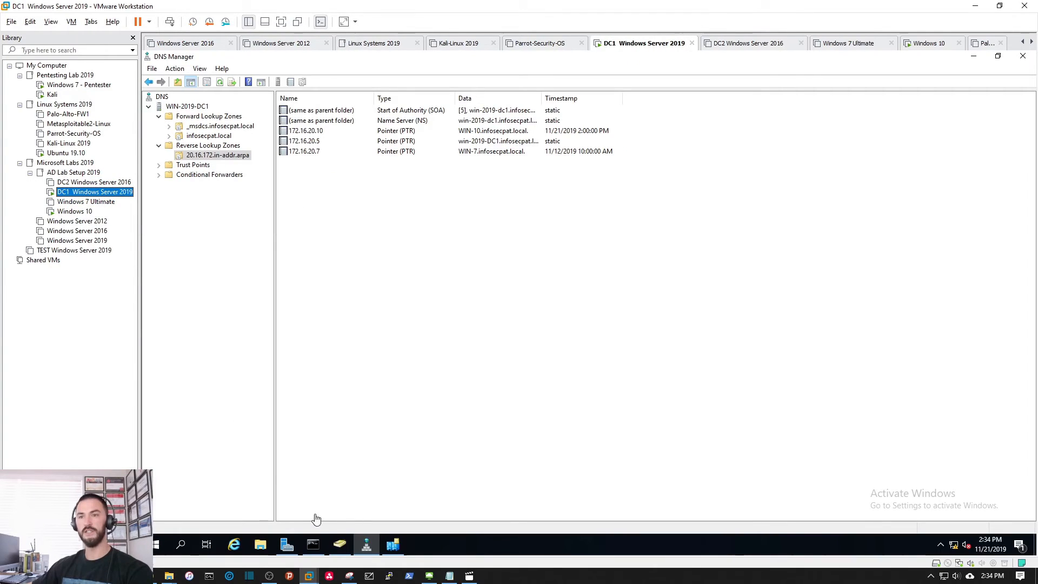
Step: In ADUC, view Domain Controllers and confirm WIN-2019-DC1 is the only entry
{"action": "left_click", "coordinate": [341, 545]}
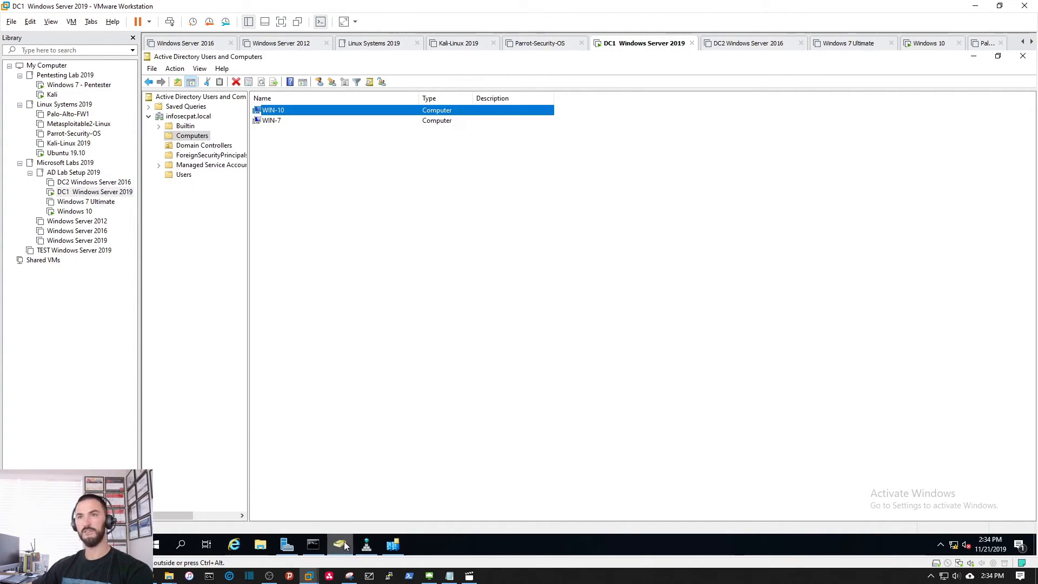
{"action": "left_click", "coordinate": [196, 145]}
{"action": "left_click_drag", "start_coordinate": [305, 98], "coordinate": [360, 98]}
{"action": "left_click", "coordinate": [286, 111]}
{"action": "left_click", "coordinate": [345, 210]}
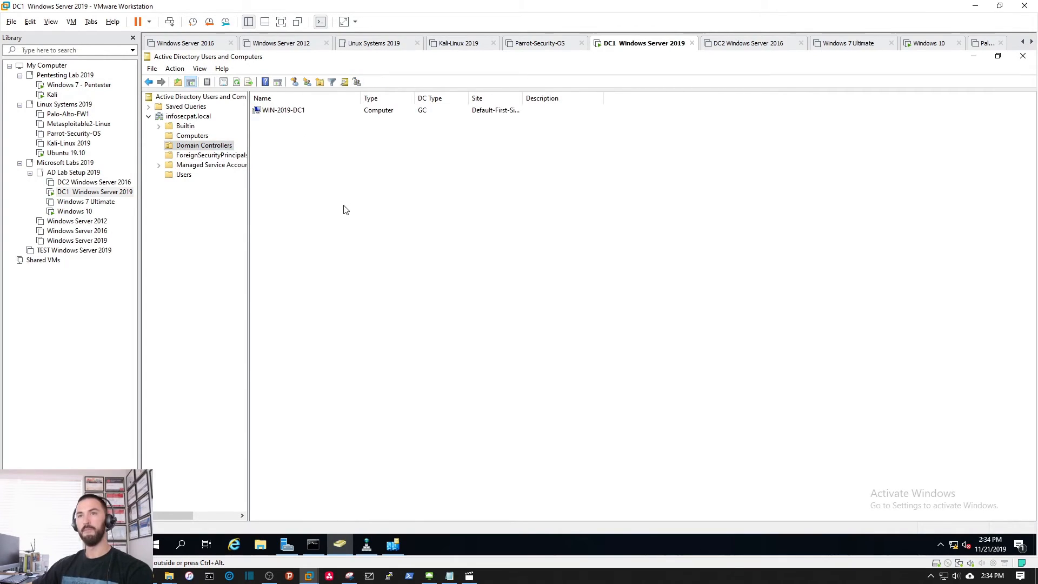